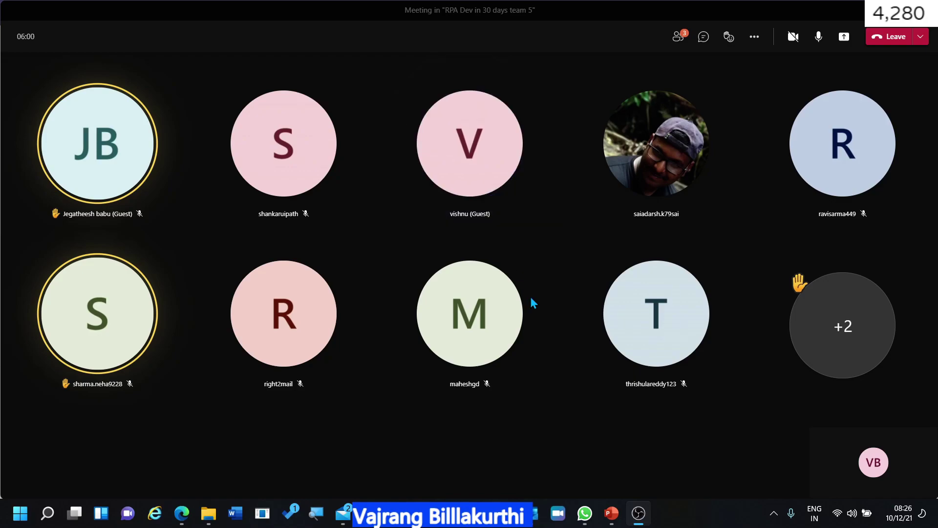
# Show the list of participants in the meeting
pyautogui.moveTo(500, 180)
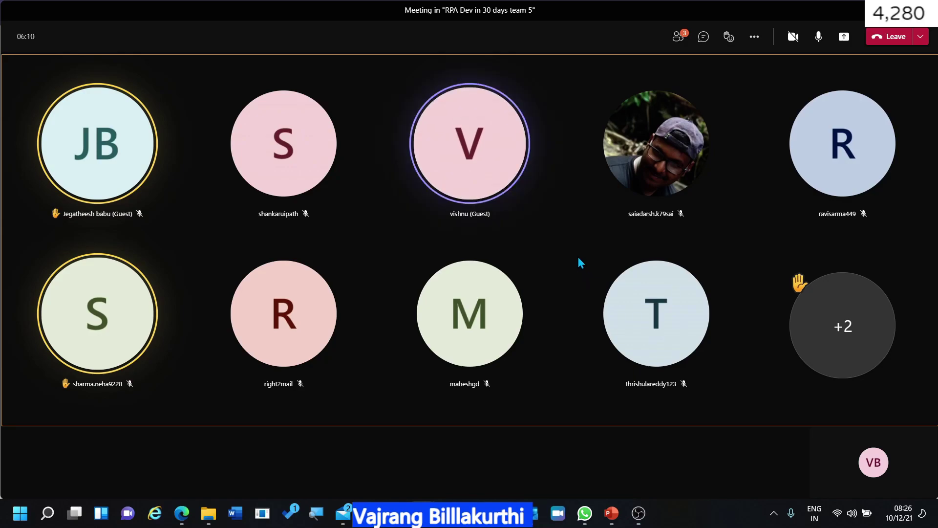
pyautogui.click(682, 44)
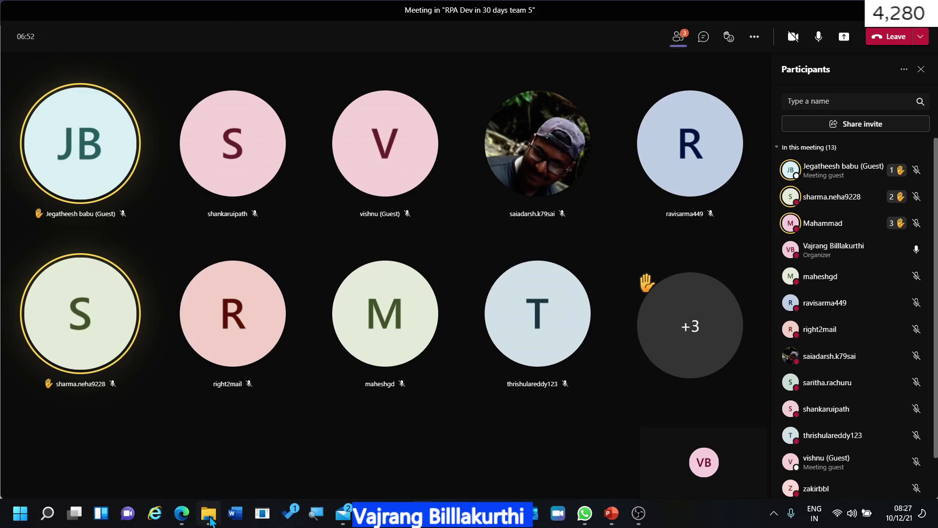
# Open the TeamNotes notebook from the files of the "RPA Dev in 30 days team 5" channel
pyautogui.moveTo(424, 513)
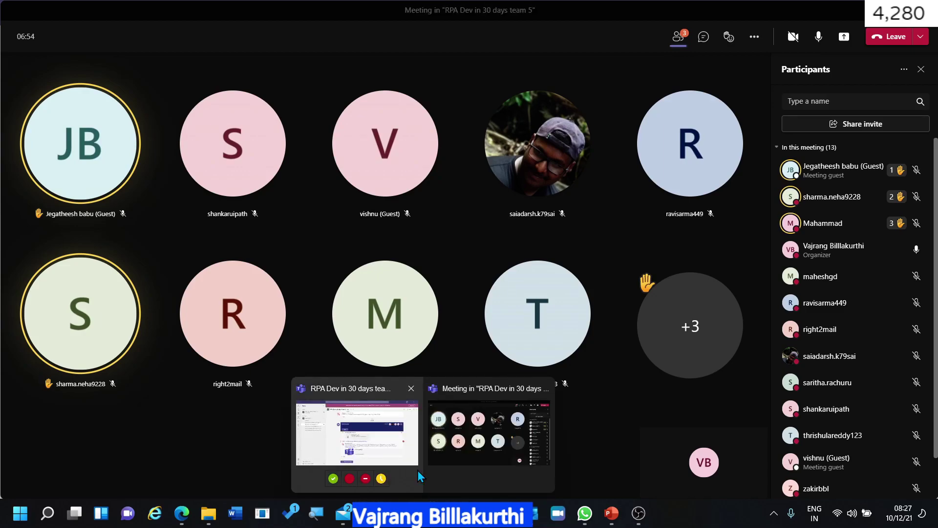
pyautogui.click(385, 446)
pyautogui.click(421, 69)
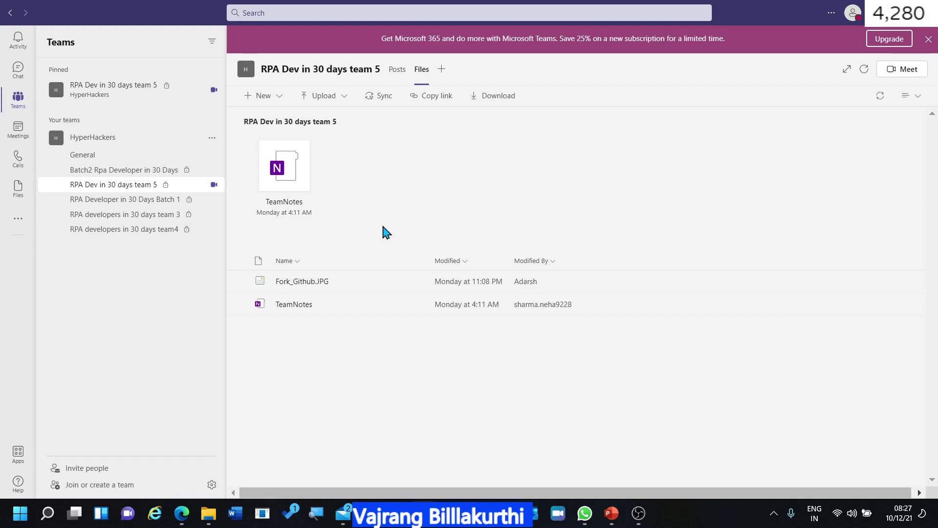
pyautogui.click(279, 166)
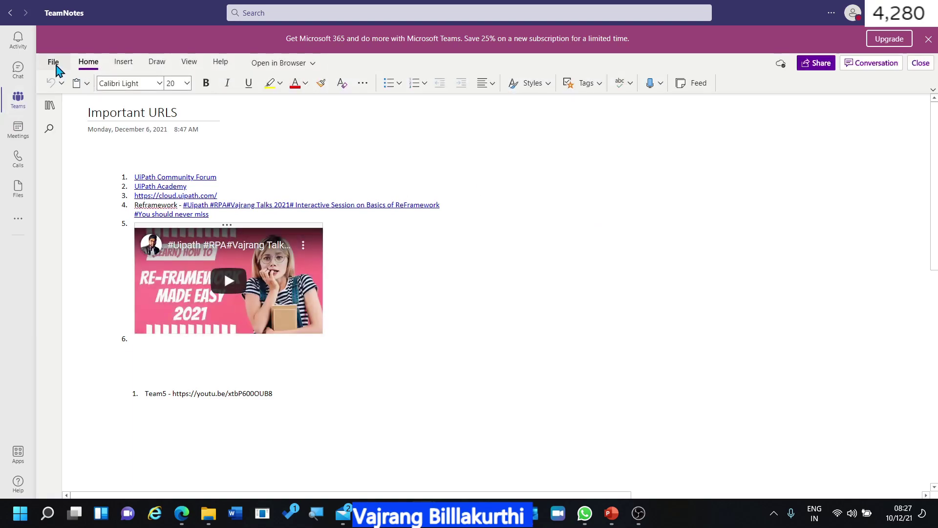
# Add a new section named "SDLC" to the TeamNotes notebook
pyautogui.click(49, 105)
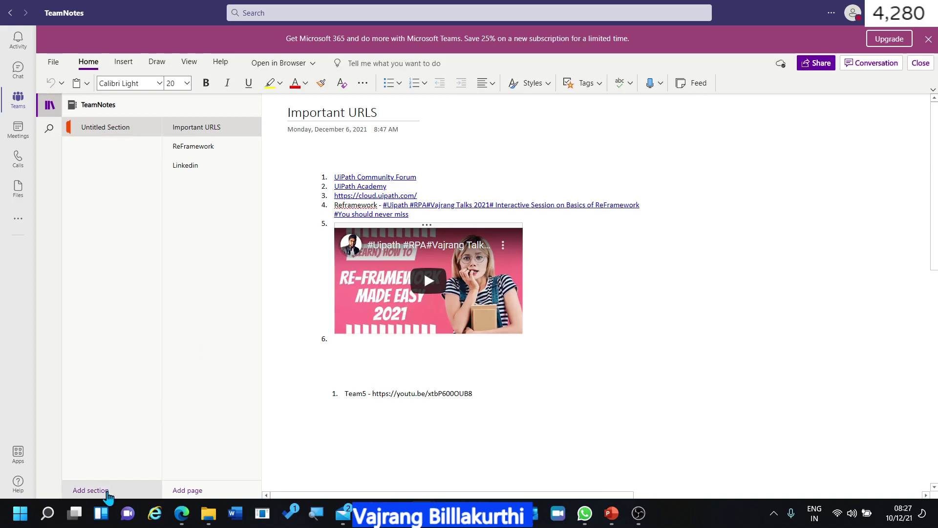
pyautogui.click(98, 491)
pyautogui.write('SDLC')
pyautogui.press('Return')
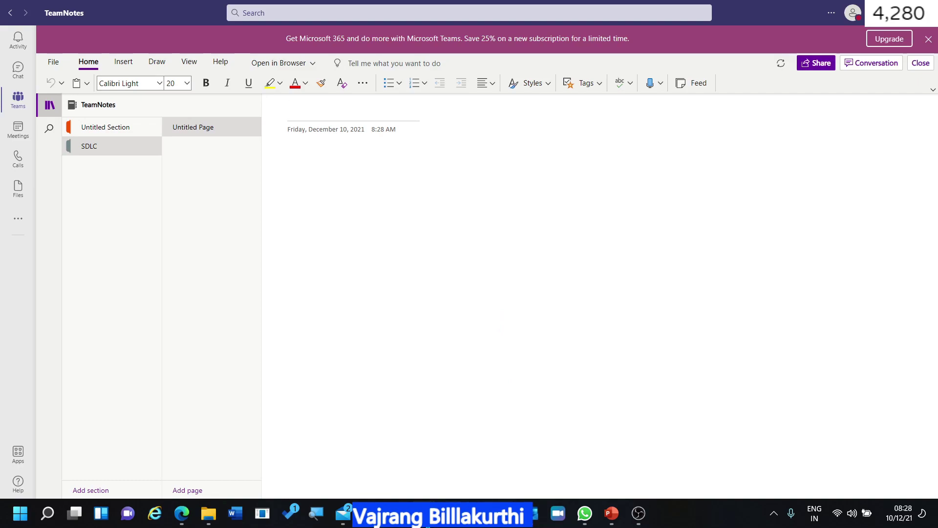
# Title the untitled page in the SDLC section "Complete lifecycle"
pyautogui.click(490, 414)
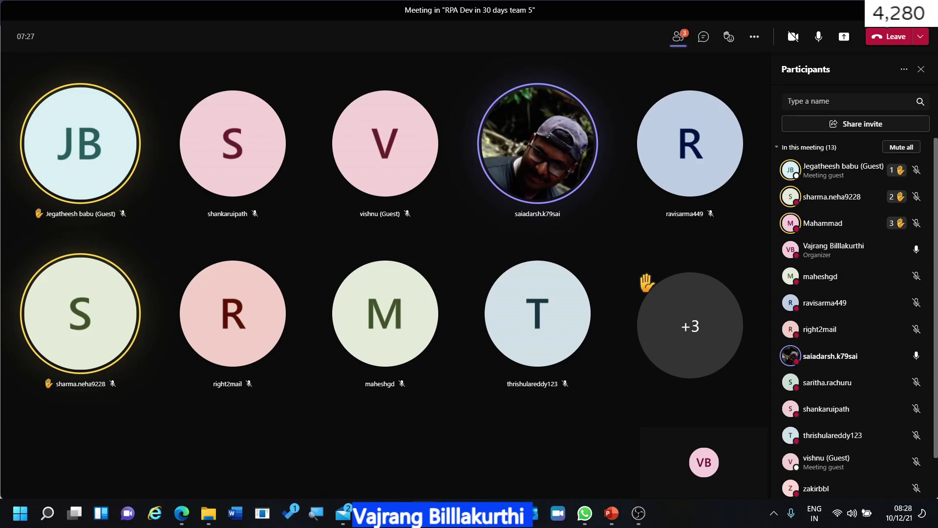
pyautogui.click(872, 10)
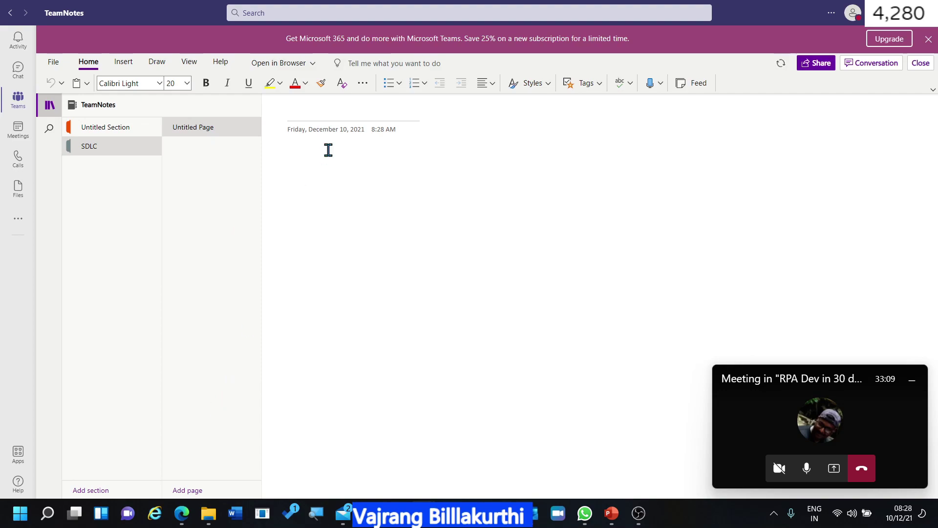
pyautogui.click(326, 115)
pyautogui.write('comple')
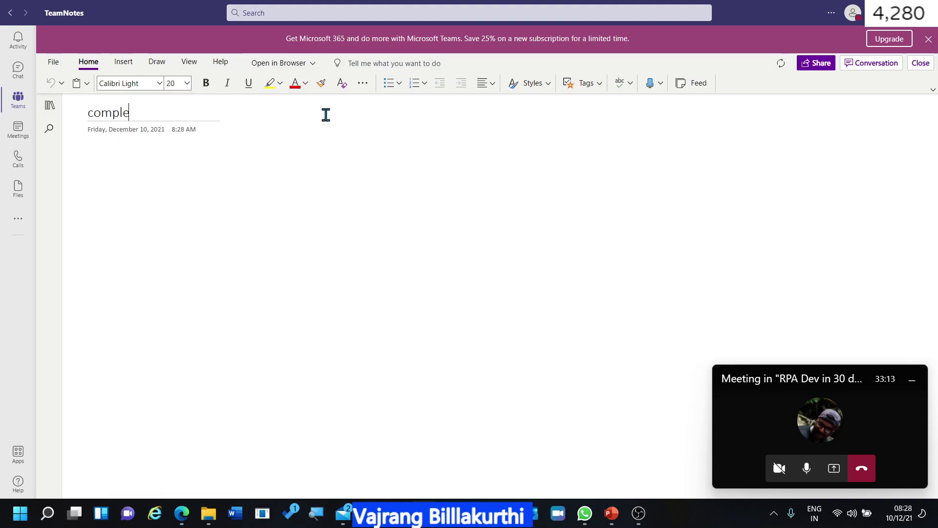
pyautogui.write('te lifec')
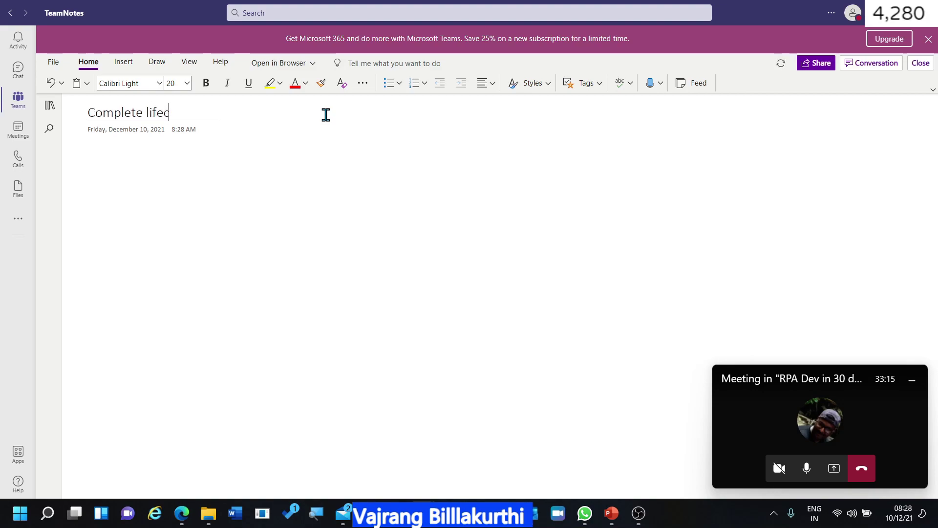
pyautogui.write('ycle')
# Return to the meeting window and share the screen with the participants
pyautogui.moveTo(424, 515)
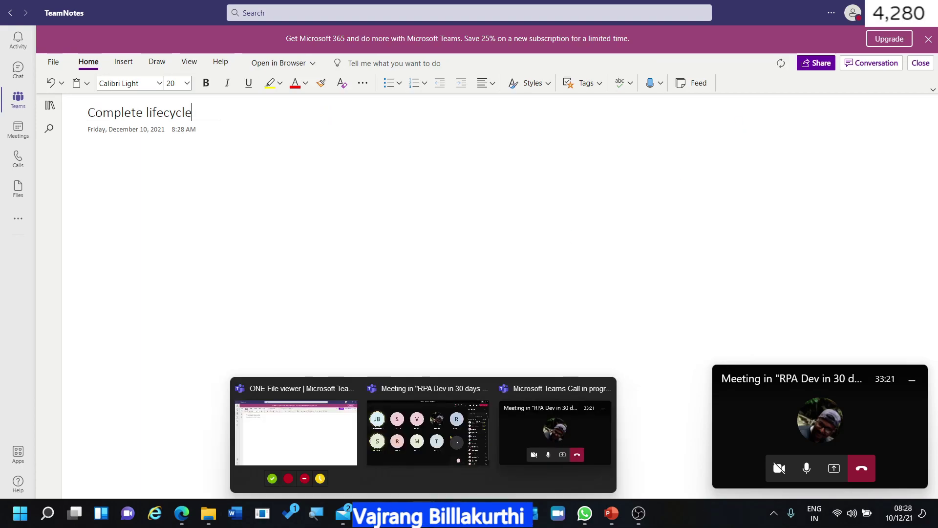
pyautogui.click(452, 452)
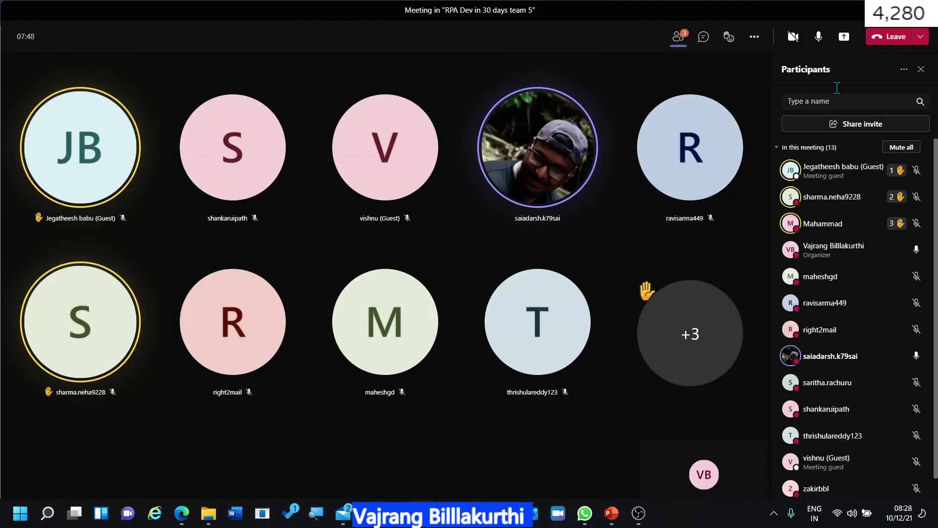
pyautogui.click(846, 41)
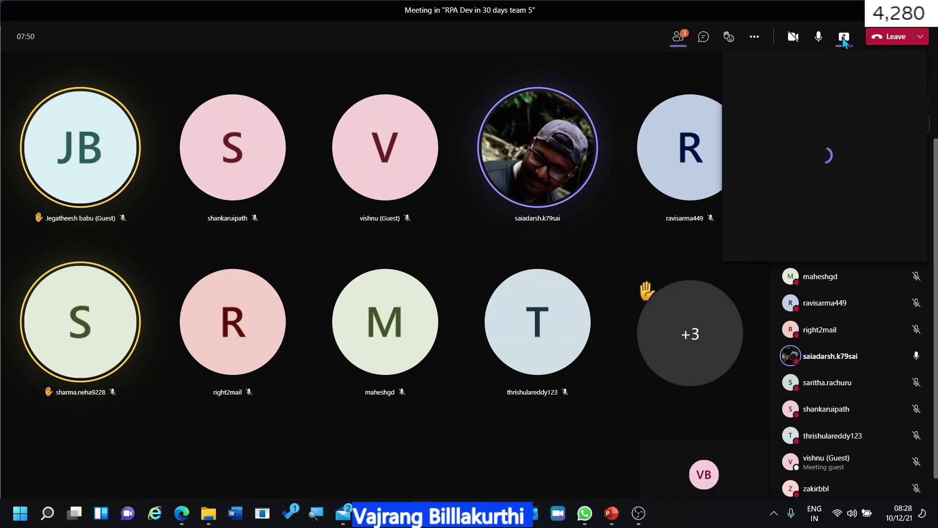
pyautogui.click(776, 173)
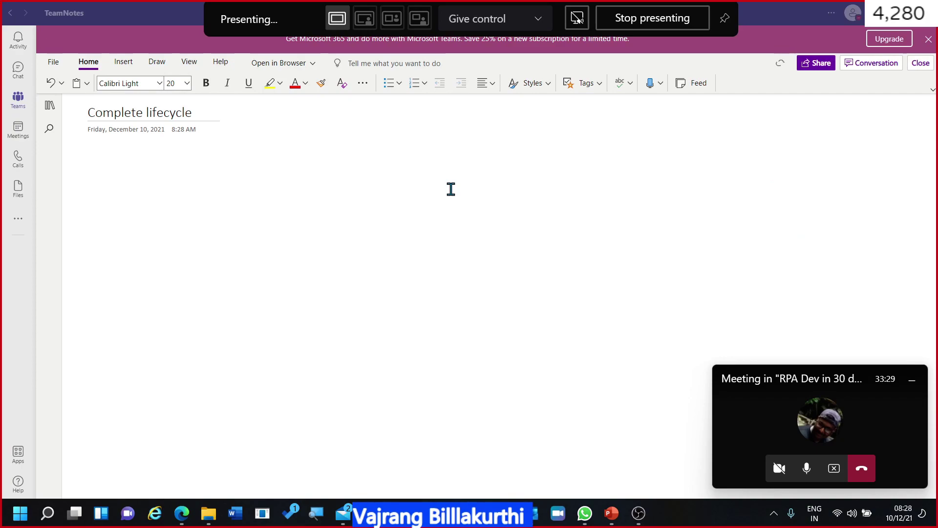
# Restore the meeting window and move it out of view so the notes page is uncovered
pyautogui.click(832, 423)
pyautogui.moveTo(594, 11); pyautogui.dragTo(775, 0)
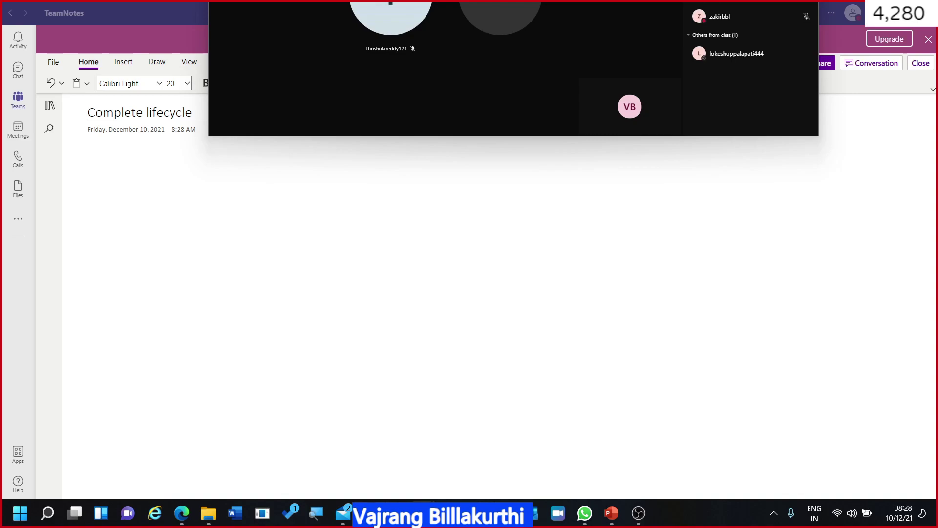
pyautogui.moveTo(638, 0); pyautogui.dragTo(620, 0)
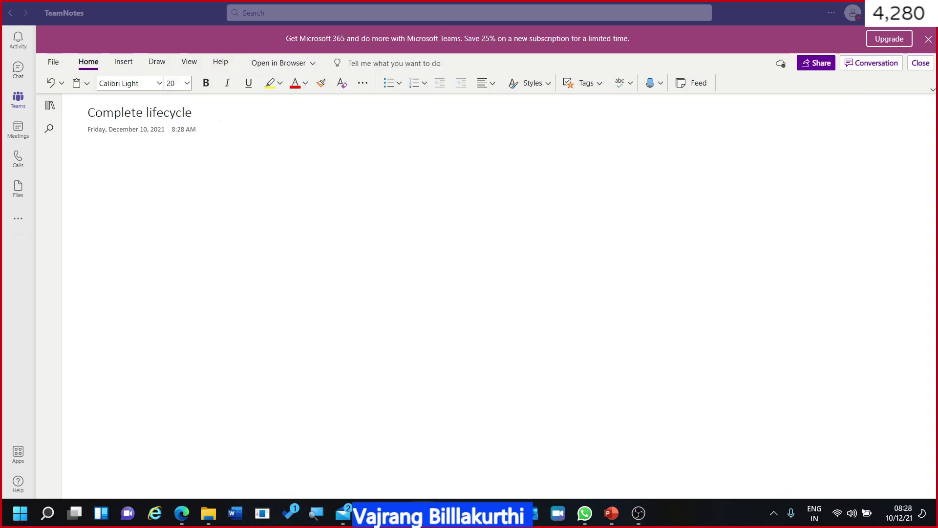
# Start a numbered list in the page body with the items "Process discovery/Processmining" and "Task mining"
pyautogui.click(251, 141)
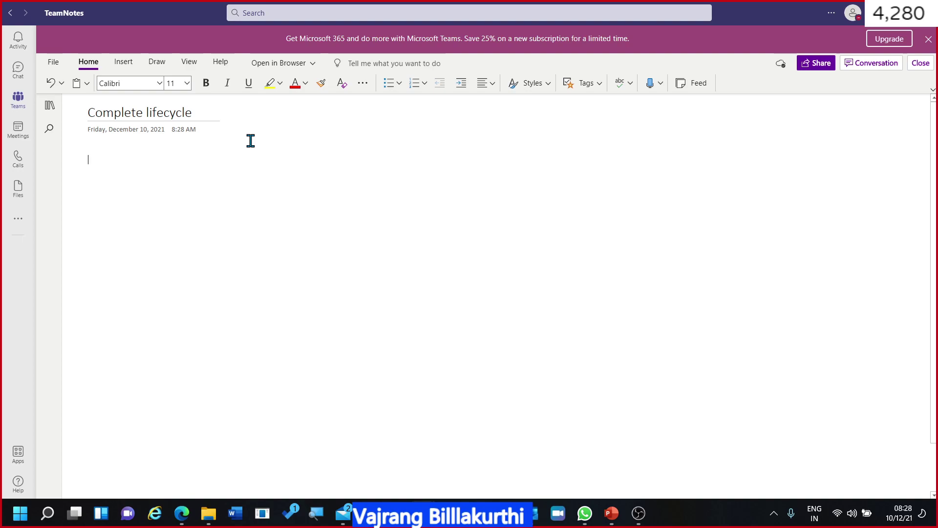
pyautogui.click(414, 89)
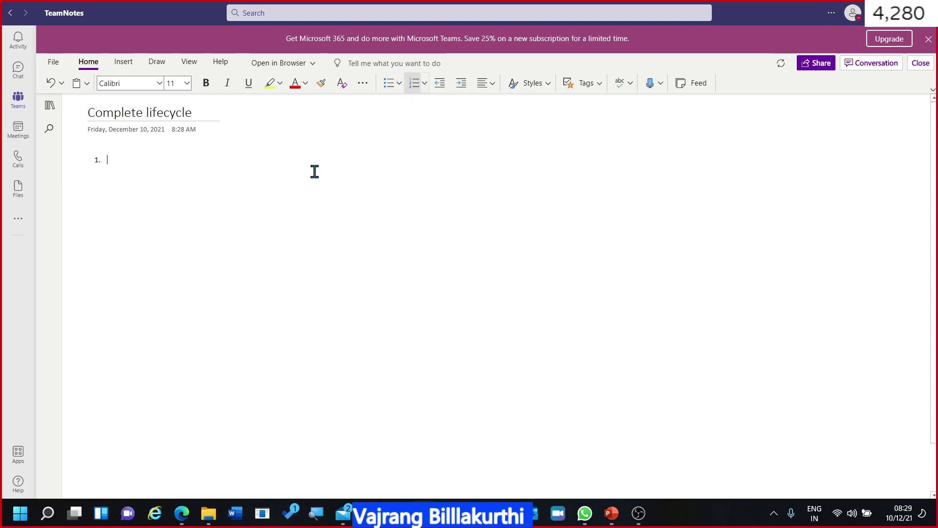
pyautogui.write('processmining')
pyautogui.press('Return')
pyautogui.write('task')
pyautogui.press('Up')
pyautogui.write('Process discovery')
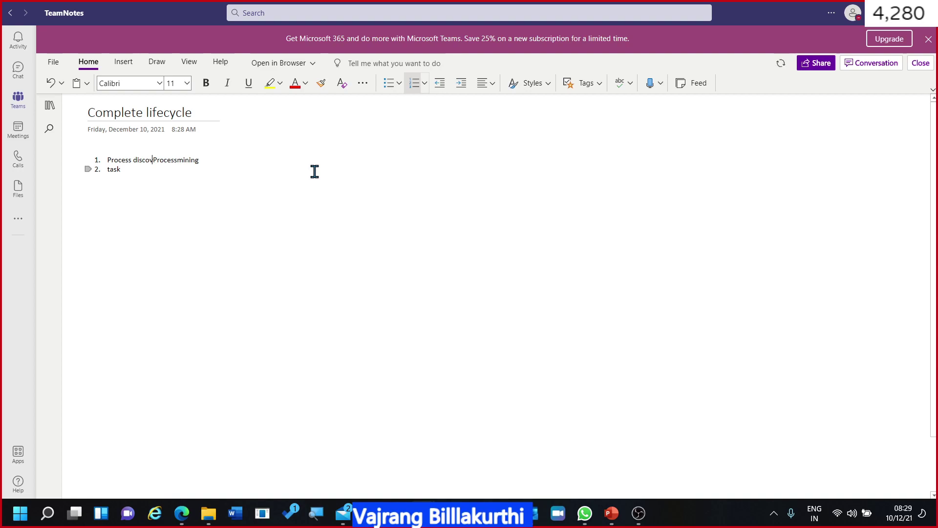
pyautogui.write('/')
pyautogui.press('Down')
pyautogui.write('mining')
pyautogui.press('Return')
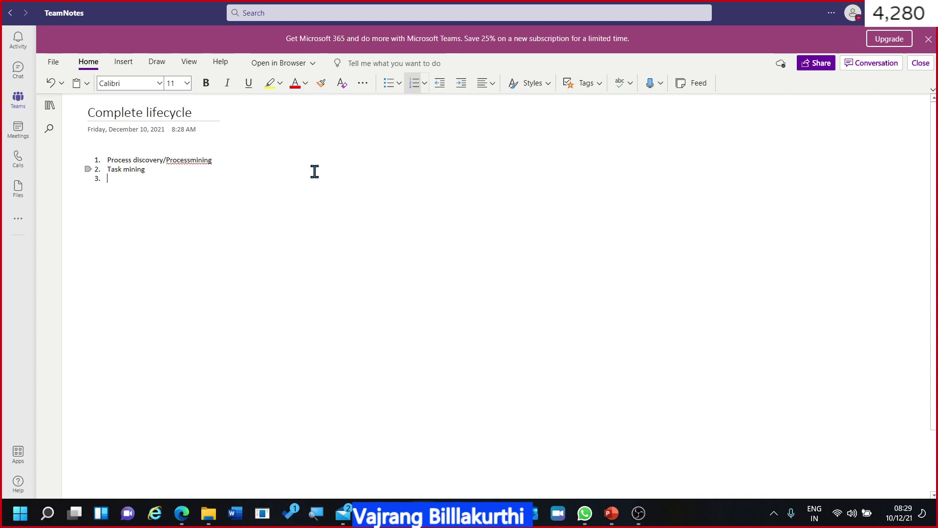
# Add the list item "POC creation" and insert "Creation of PDD", "Creation of sdd" and a blank item above it
pyautogui.write('POC')
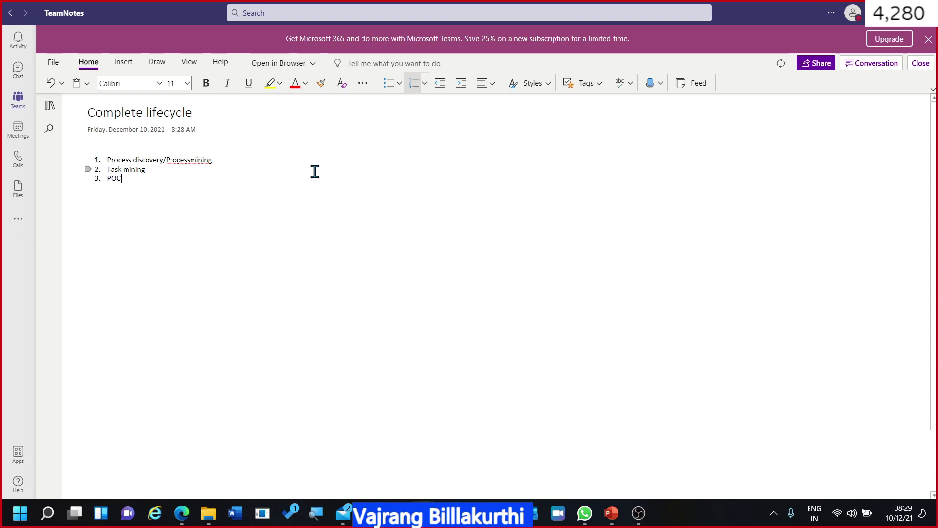
pyautogui.write(' creation')
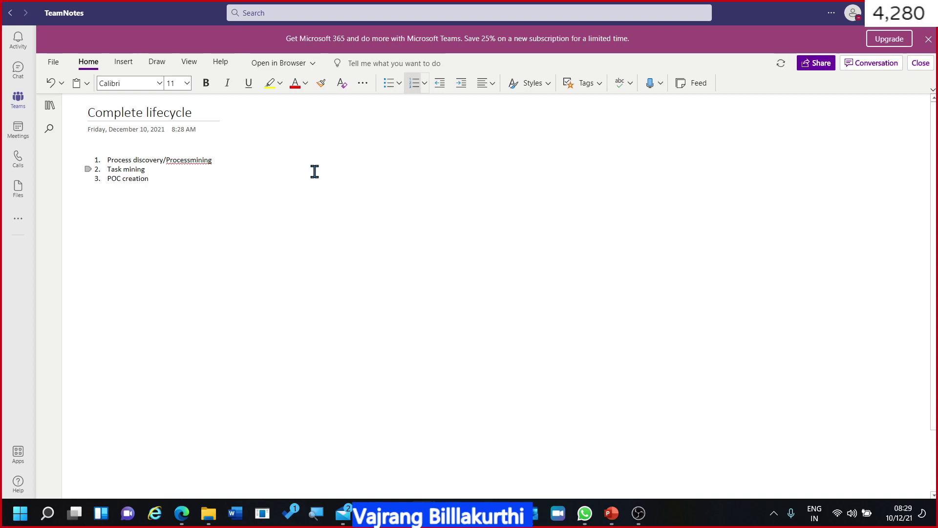
pyautogui.press('Home')
pyautogui.press('Return')
pyautogui.press('Up')
pyautogui.write('Creation c')
pyautogui.write('PDD')
pyautogui.press('Return')
pyautogui.write('Creat')
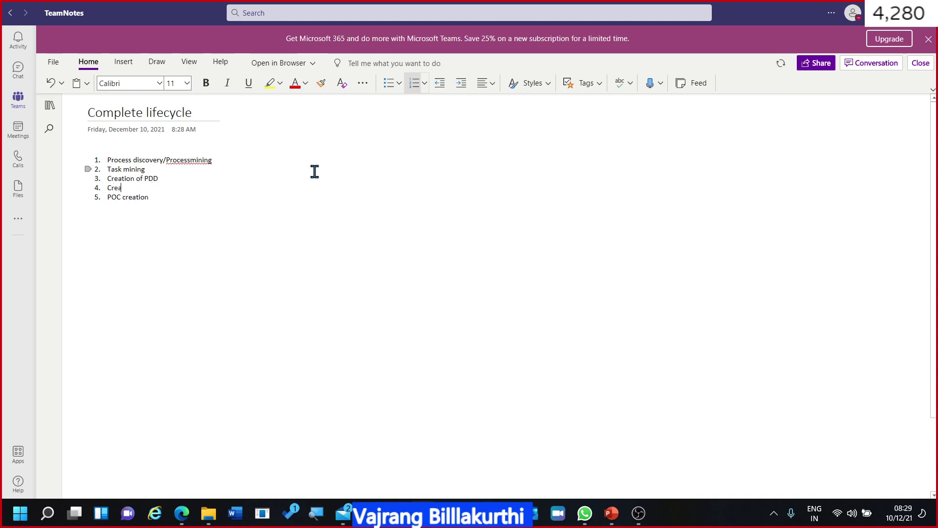
pyautogui.write('ion of sdc')
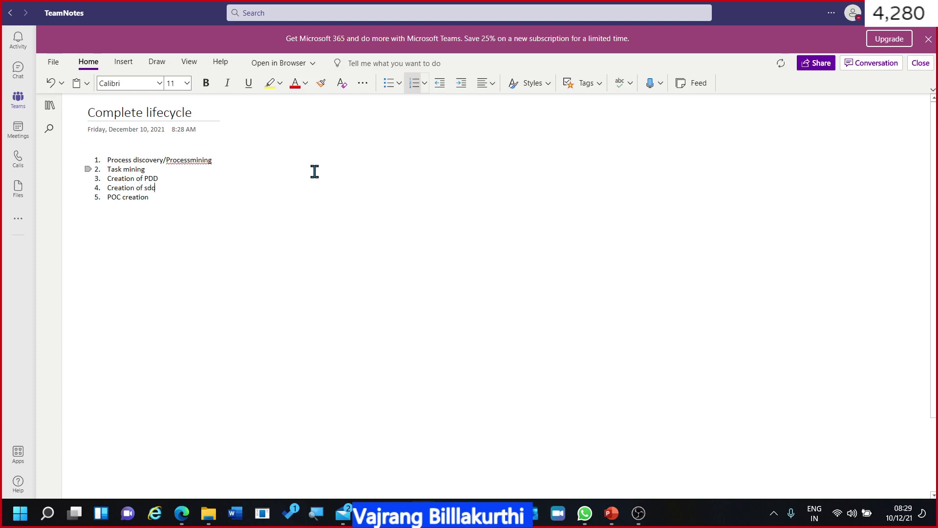
pyautogui.press('Return')
# Try to indent the first four list items, from "Process discovery/Processmining" to "Creation of sdd"
pyautogui.press('Up')
pyautogui.press('Up')
pyautogui.hotkey('shift', 'Down')
pyautogui.hotkey('shift', 'Down')
pyautogui.hotkey('shift', 'Down')
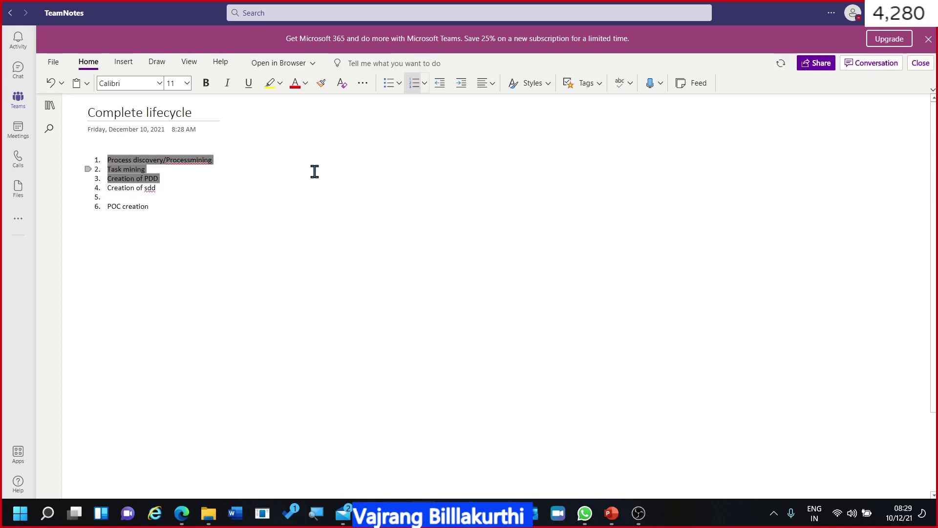
pyautogui.hotkey('shift', 'Down')
pyautogui.hotkey('shift', 'Down')
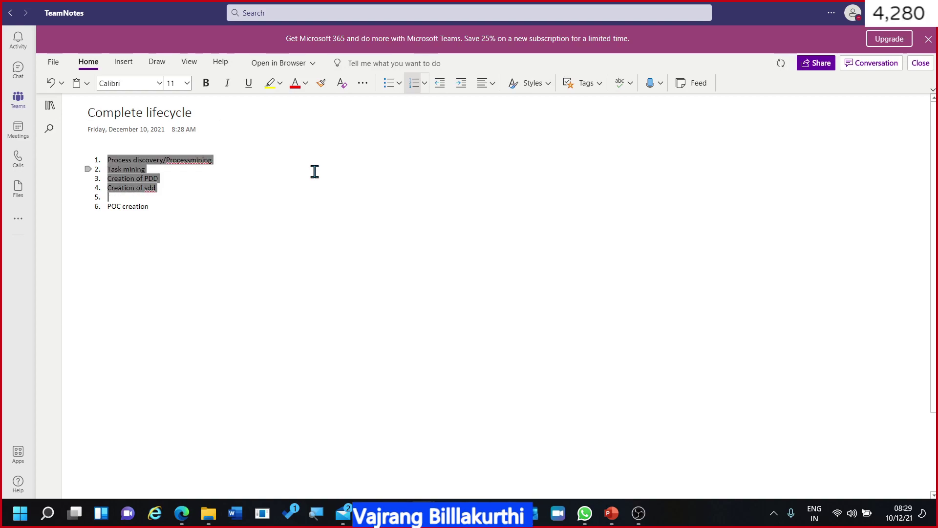
pyautogui.press('Tab')
pyautogui.hotkey('shift', 'Tab')
# Insert "Discovery" as the first item of the numbered list
pyautogui.press('Left')
pyautogui.press('Up')
pyautogui.write('D')
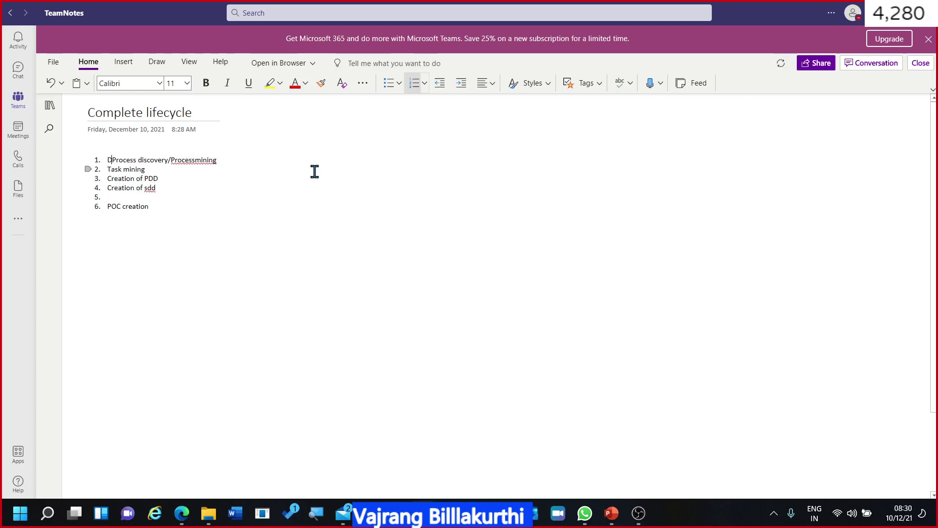
pyautogui.write('iscovery')
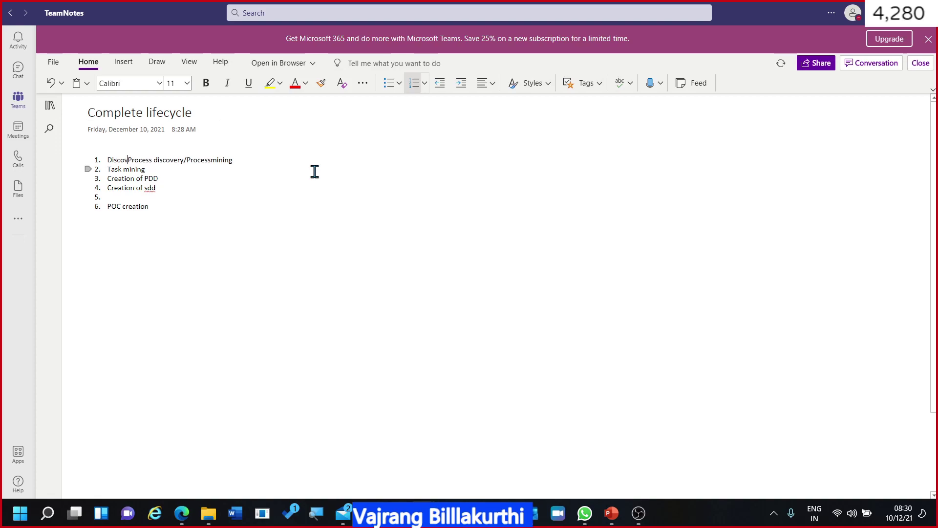
pyautogui.press('Return')
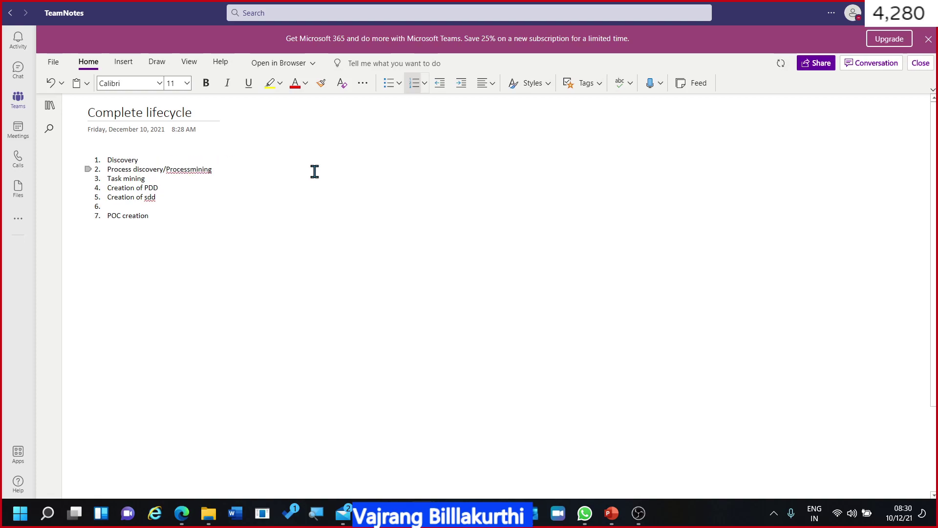
# Try to indent "Process discovery/Processmining", "Task mining" and "Creation of PDD" as sub-items of "Discovery"
pyautogui.hotkey('shift', 'Down')
pyautogui.hotkey('shift', 'Down')
pyautogui.hotkey('shift', 'Down')
pyautogui.hotkey('shift', 'Down')
pyautogui.hotkey('shift', 'Down')
pyautogui.hotkey('shift', 'Down')
pyautogui.hotkey('shift', 'Up')
pyautogui.hotkey('shift', 'Up')
pyautogui.hotkey('shift', 'Up')
pyautogui.hotkey('shift', 'Up')
pyautogui.hotkey('shift', 'Down')
pyautogui.press('Tab')
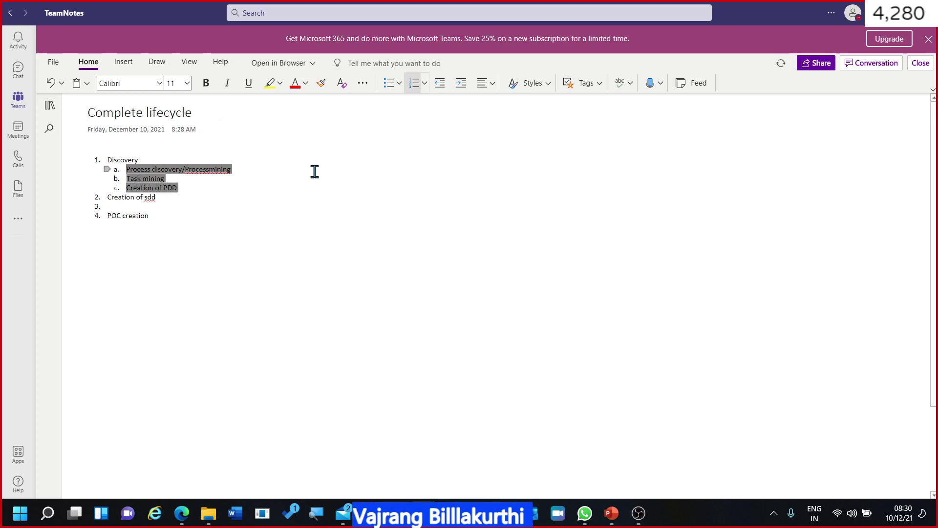
pyautogui.hotkey('shift', 'Tab')
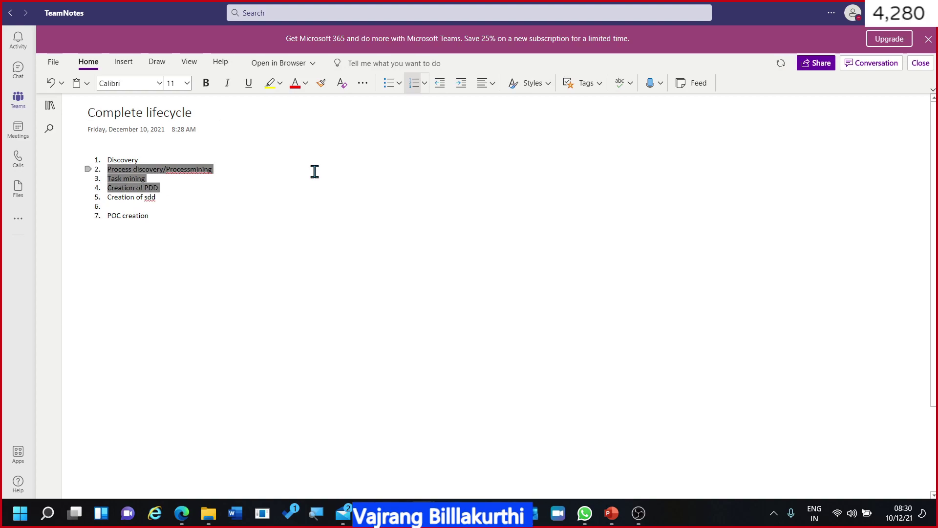
# Indent only "Process discovery/Processmining" and "Task mining" as sub-items of "Discovery"
pyautogui.press('Up')
pyautogui.hotkey('shift', 'Down')
pyautogui.hotkey('shift', 'Down')
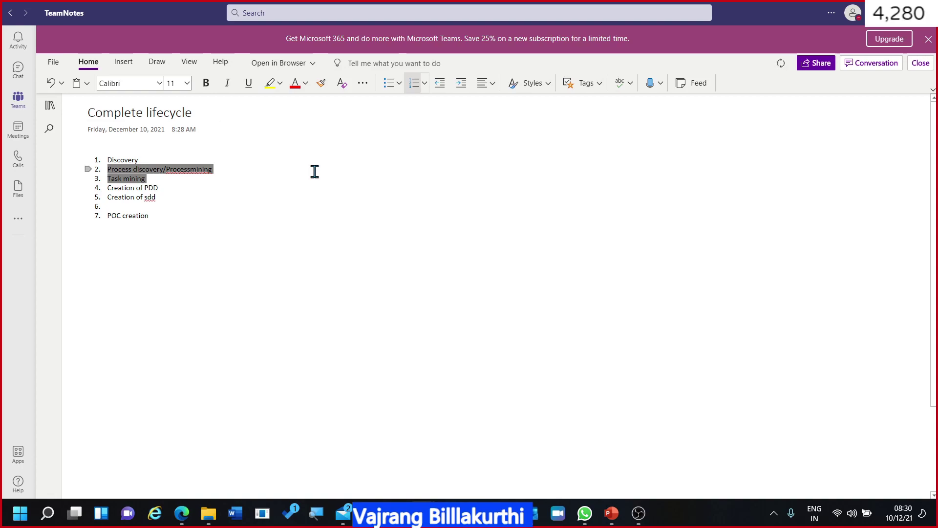
pyautogui.press('Tab')
pyautogui.press('Up')
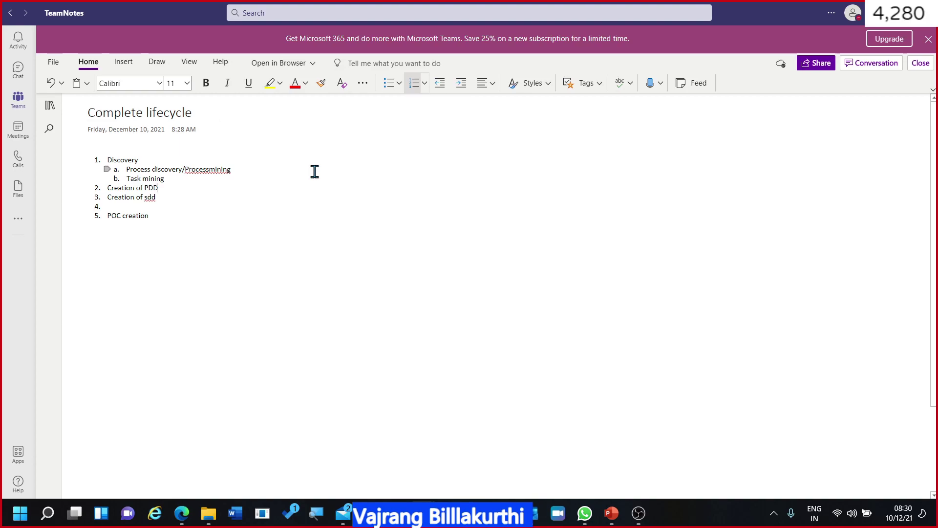
# Fill the empty item 4 with "Coding" and add the sub-items "Wrokflow creation" and "Workflow integration" beneath it
pyautogui.press('Down')
pyautogui.press('Down')
pyautogui.write('Coding')
pyautogui.press('Return')
pyautogui.press('Tab')
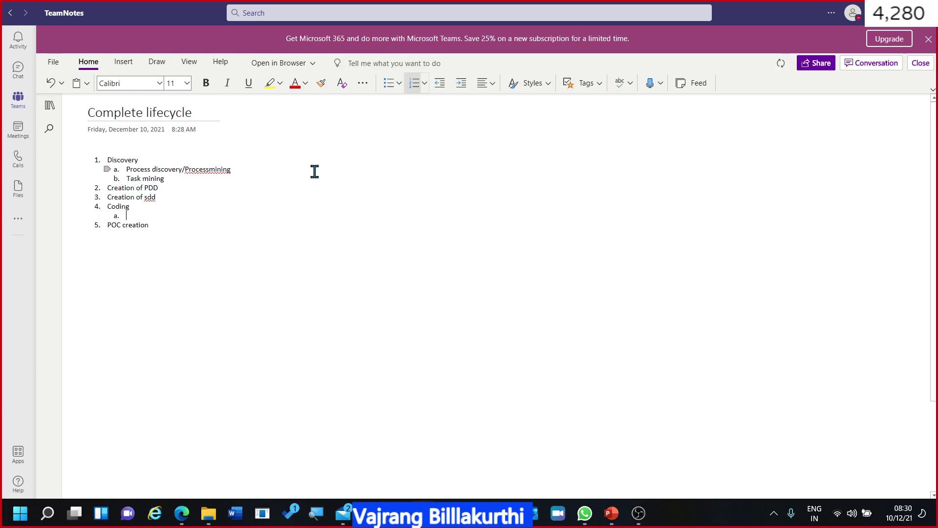
pyautogui.write('Wrokflow creation')
pyautogui.press('Return')
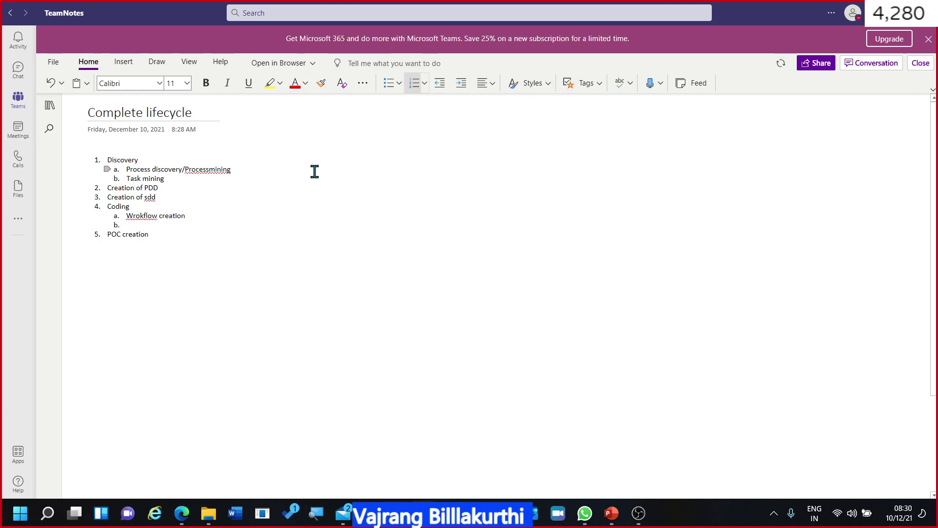
pyautogui.press('BackSpace')
pyautogui.write('work')
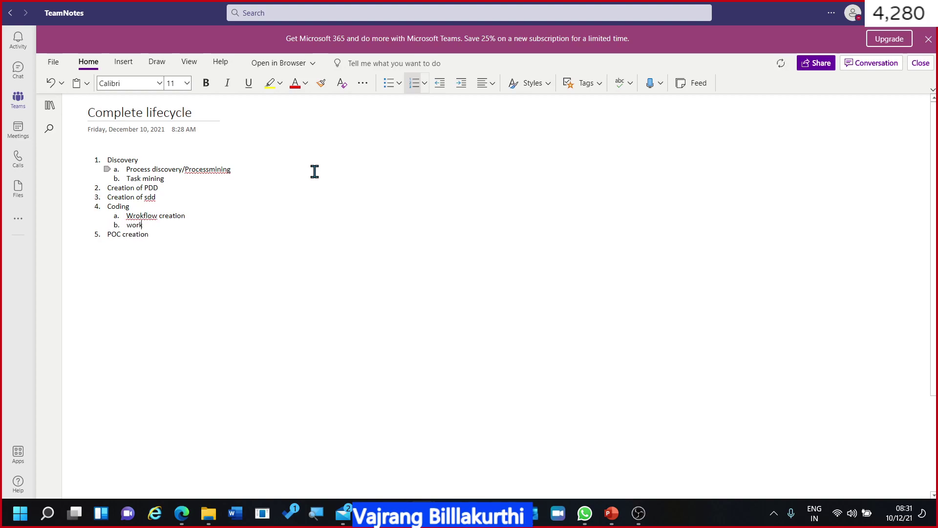
pyautogui.write('flow integration')
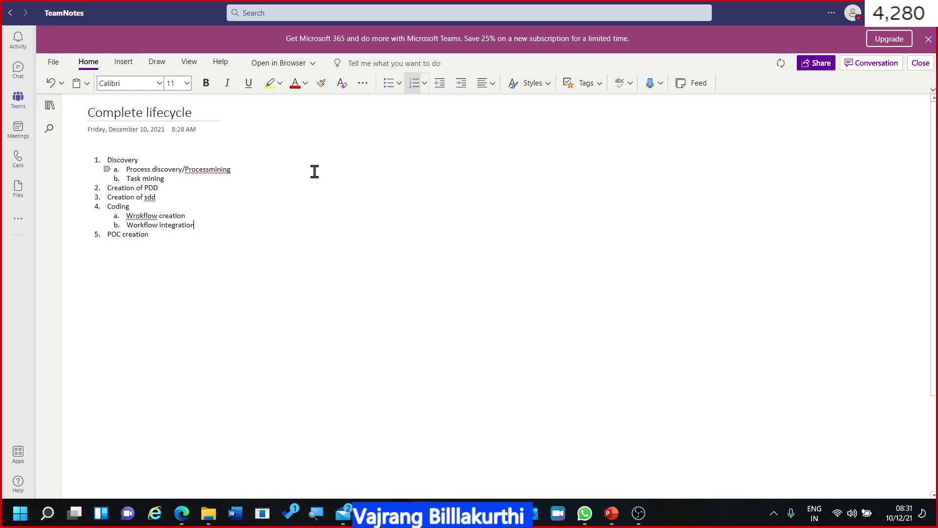
# Set the font size of the entire list to 16
pyautogui.hotkey('ctrl', 'a')
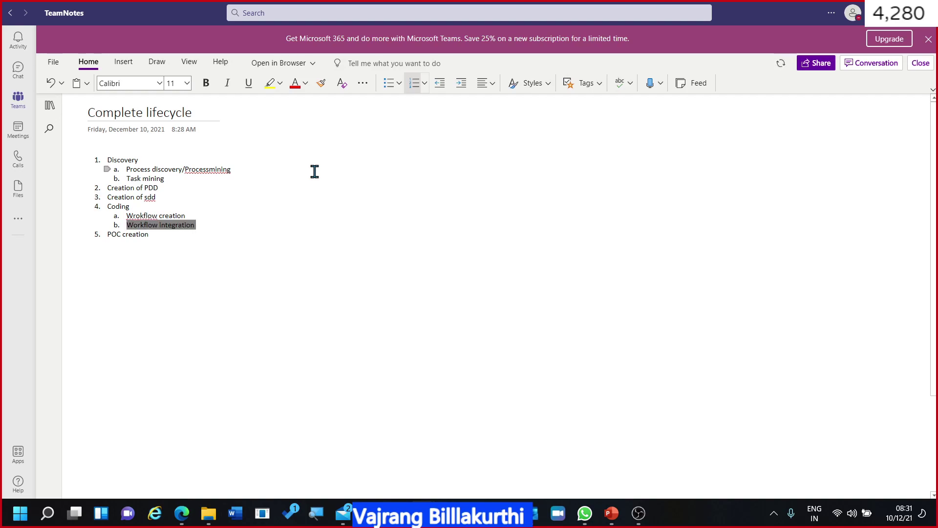
pyautogui.hotkey('ctrl', 'a')
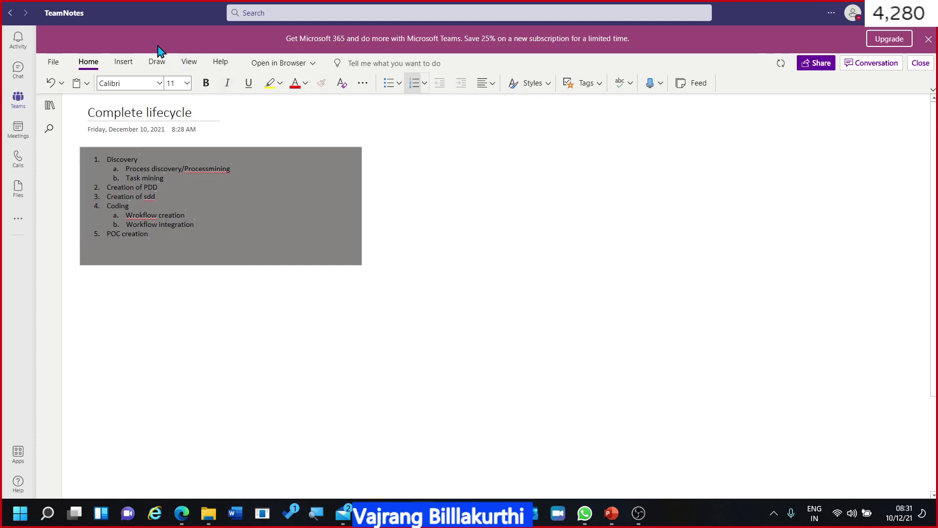
pyautogui.click(187, 83)
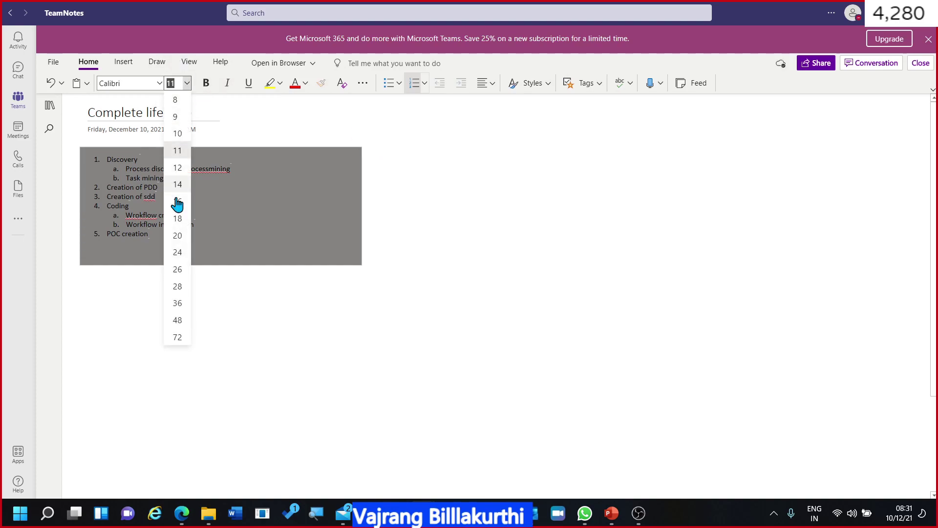
pyautogui.click(183, 201)
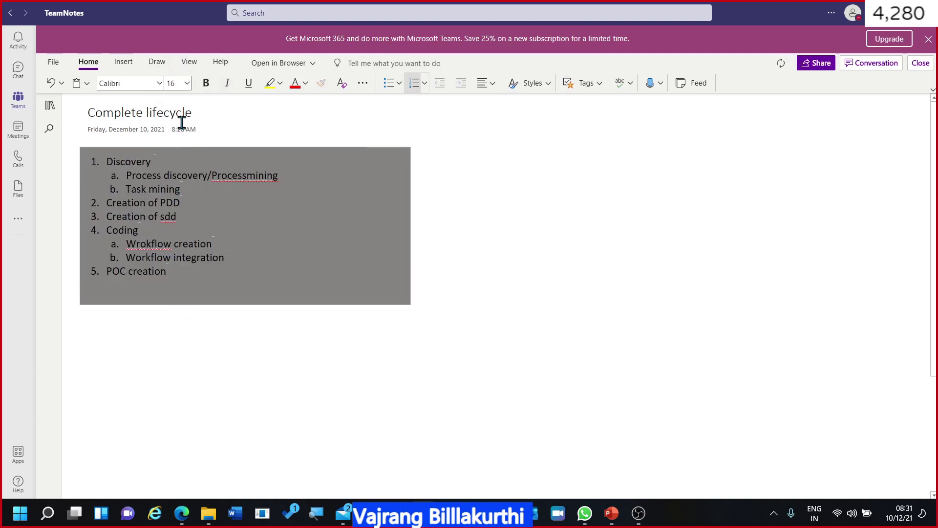
pyautogui.click(207, 275)
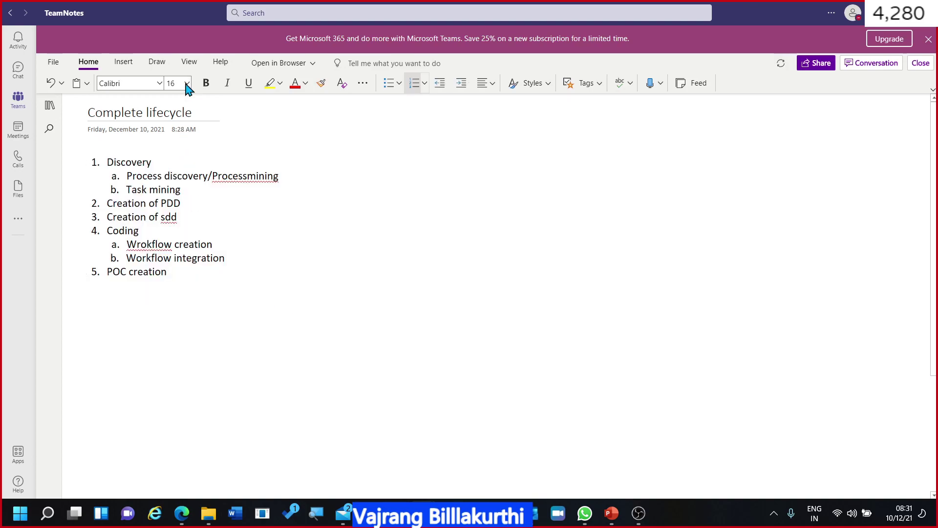
# Set the font size of the entire list to 20
pyautogui.hotkey('shift', 'Home')
pyautogui.hotkey('ctrl', 'a')
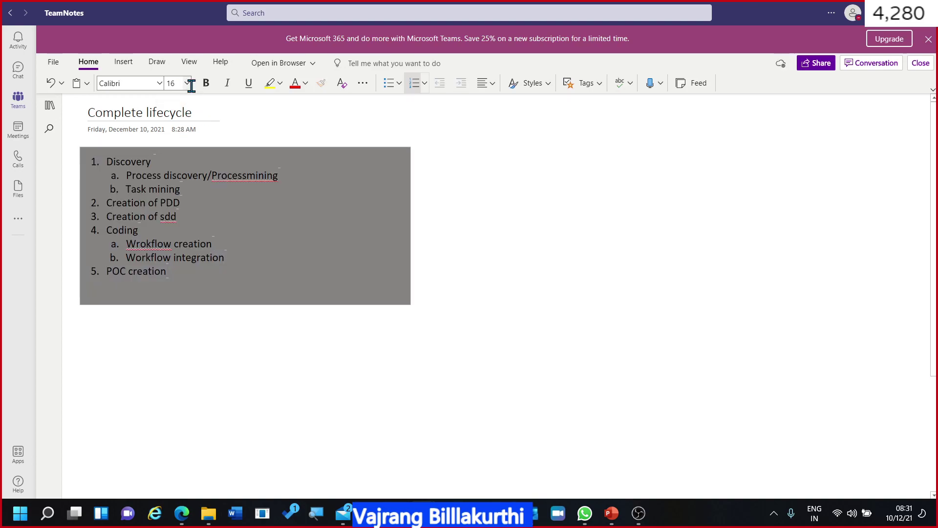
pyautogui.click(187, 84)
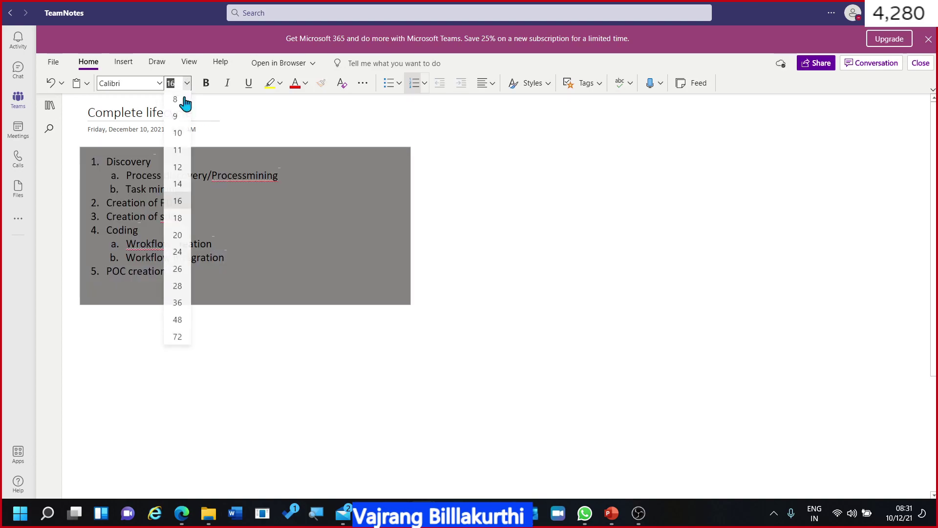
pyautogui.click(181, 235)
pyautogui.click(227, 311)
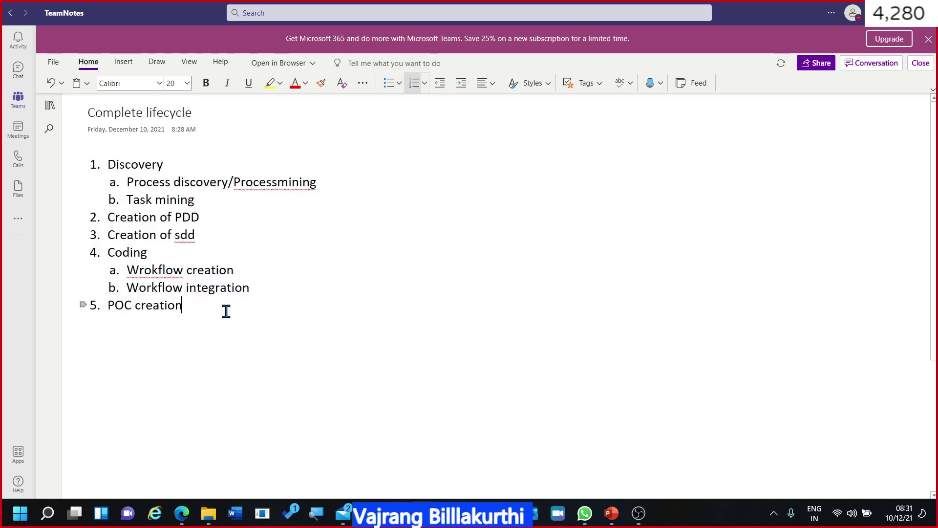
# Correct the misspelled "Wrokflow" in the first "Coding" sub-item to the suggested "Workflow"
pyautogui.press('Up')
pyautogui.click(289, 286)
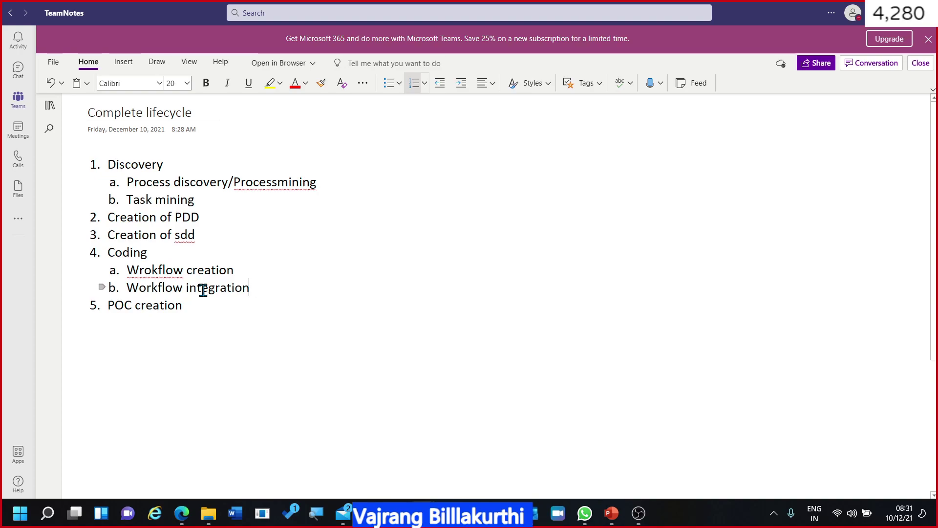
pyautogui.rightClick(161, 273)
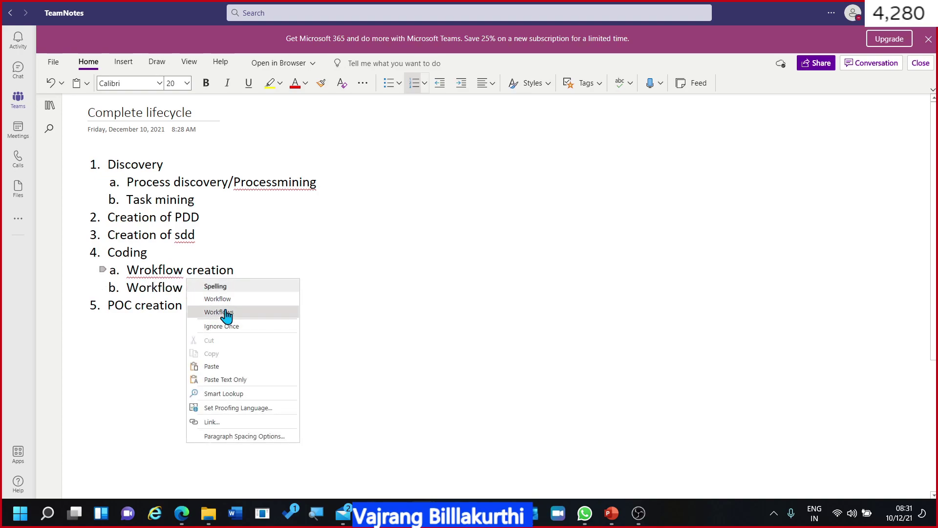
pyautogui.click(243, 300)
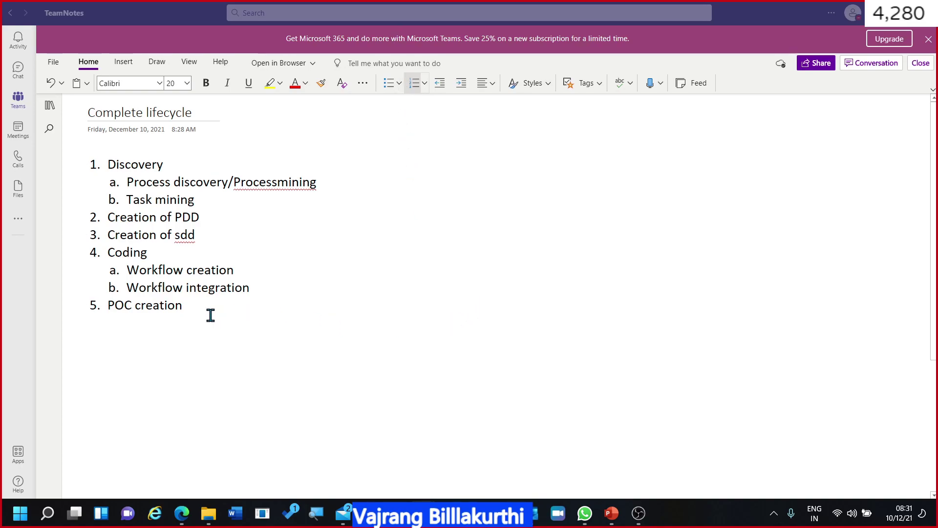
# Add the sub-items "Unit testing" and "Integration testing" below "Workflow integration" in the "Coding" section
pyautogui.click(197, 304)
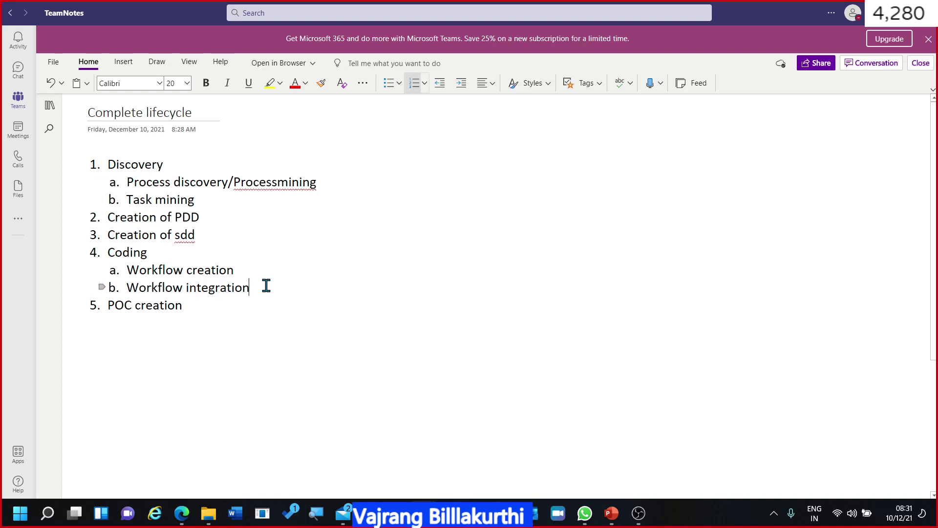
pyautogui.press('Return')
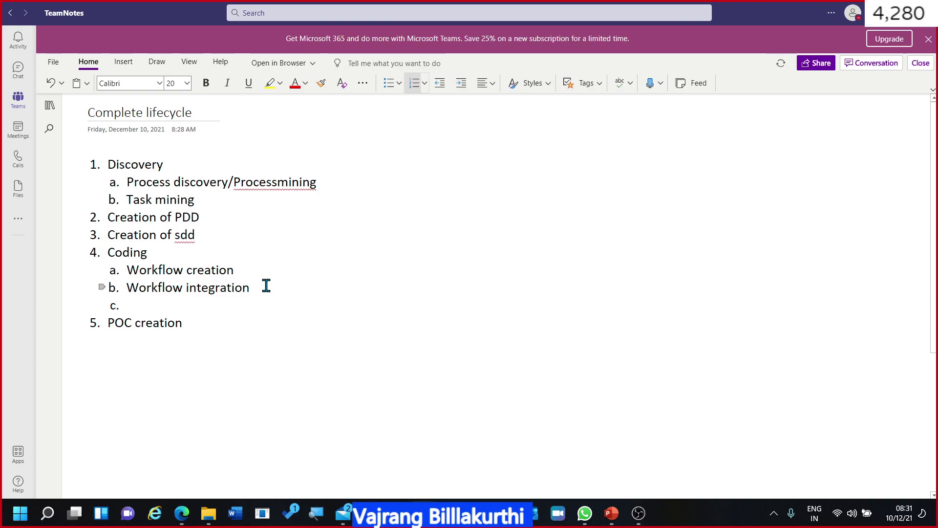
pyautogui.write('Unit ')
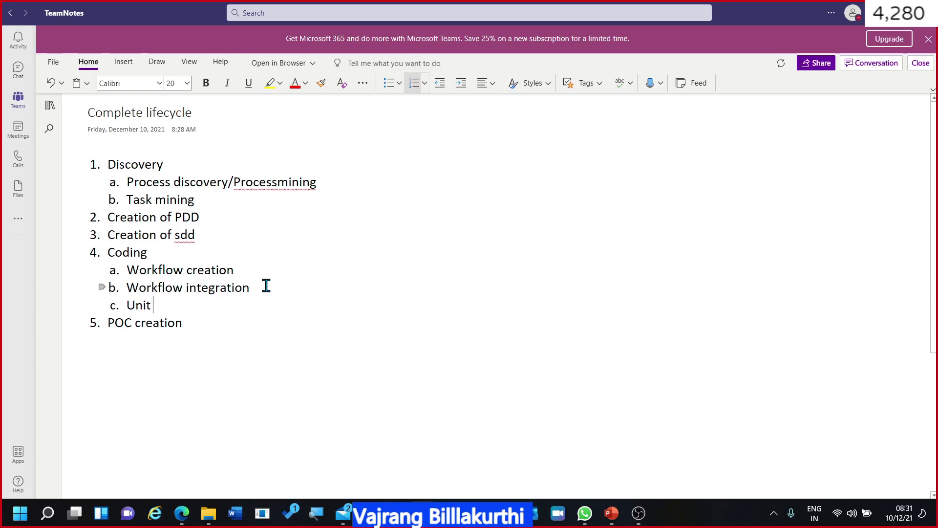
pyautogui.write('testing')
pyautogui.press('Return')
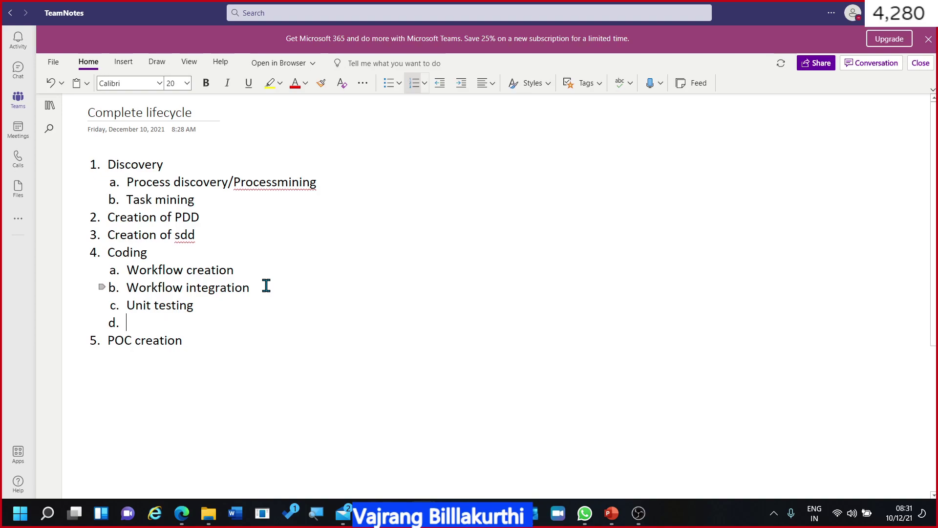
pyautogui.write('Ine')
pyautogui.press('BackSpace')
pyautogui.write('tegration')
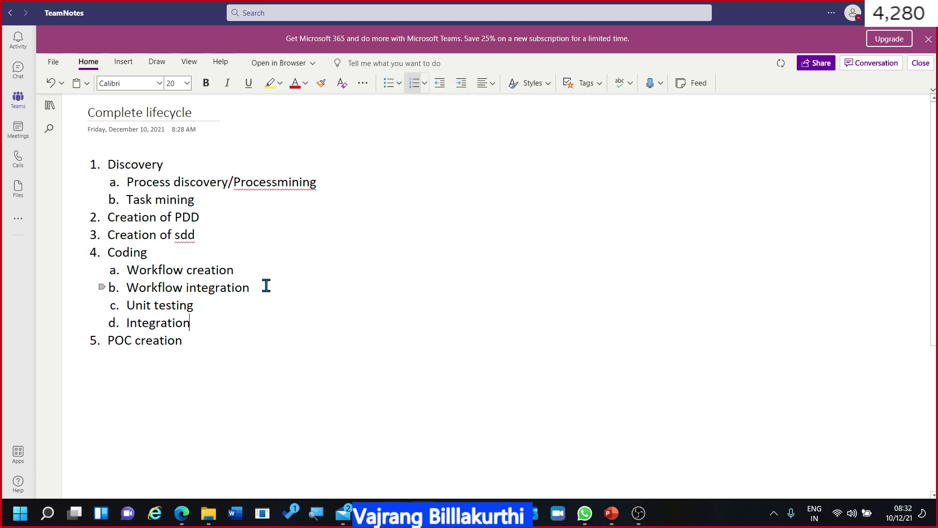
pyautogui.write(' testing')
# Move the "Integration testing" sub-item directly below "Workflow creation", leaving no empty list item behind
pyautogui.hotkey('shift', 'Up')
pyautogui.hotkey('ctrl', 'c')
pyautogui.press('BackSpace')
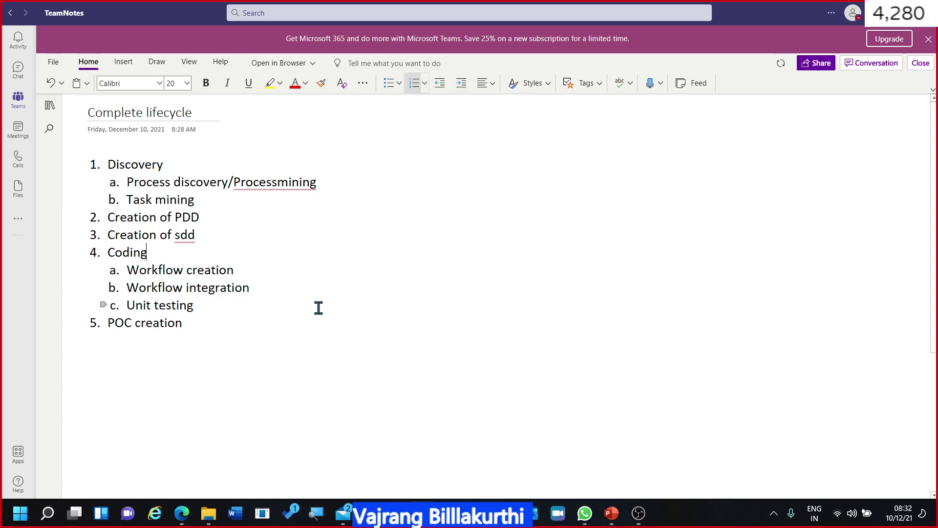
pyautogui.click(267, 272)
pyautogui.hotkey('ctrl', 'v')
pyautogui.press('Return')
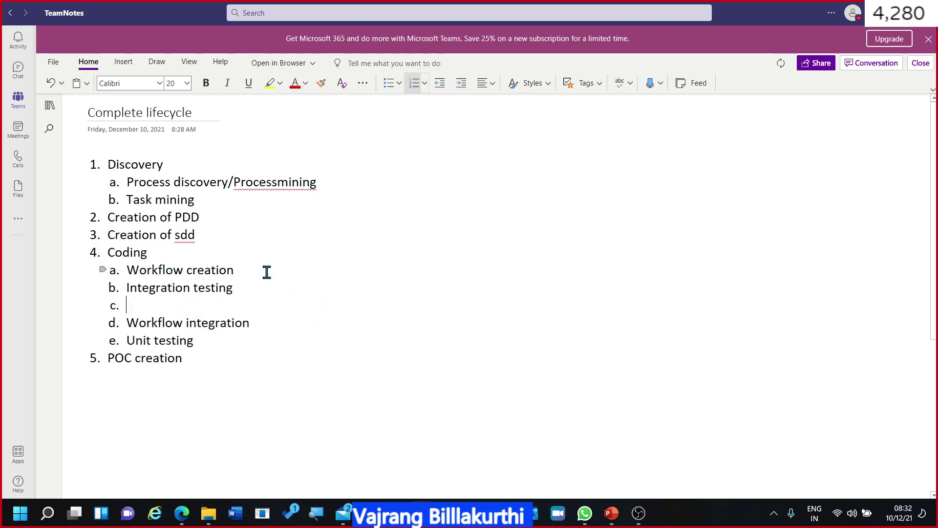
pyautogui.press('Delete')
# Insert "Testing" as a new main list item below the "Unit testing" sub-item
pyautogui.press('Down')
pyautogui.press('Down')
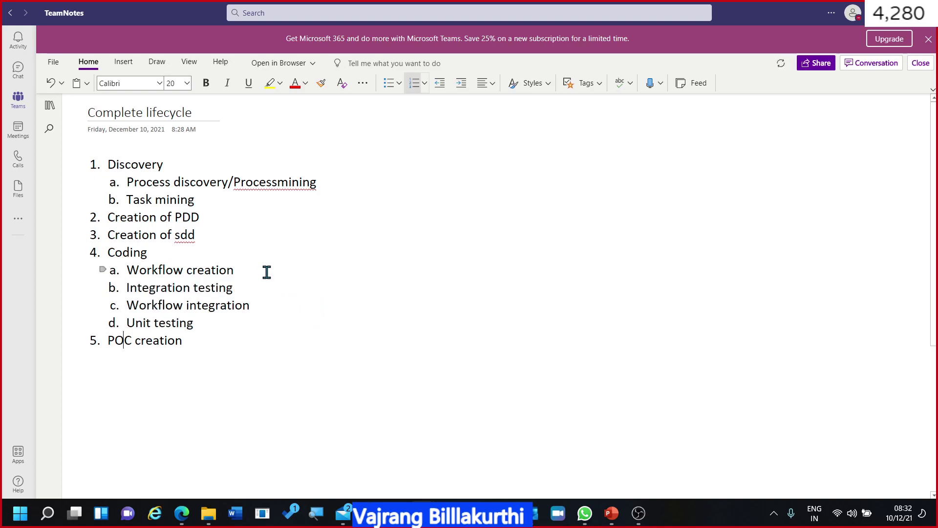
pyautogui.click(207, 324)
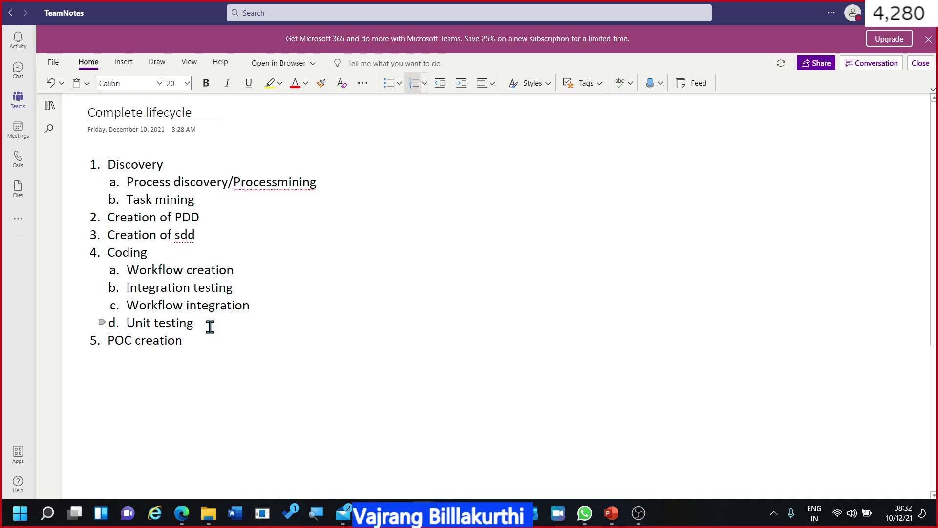
pyautogui.press('Return')
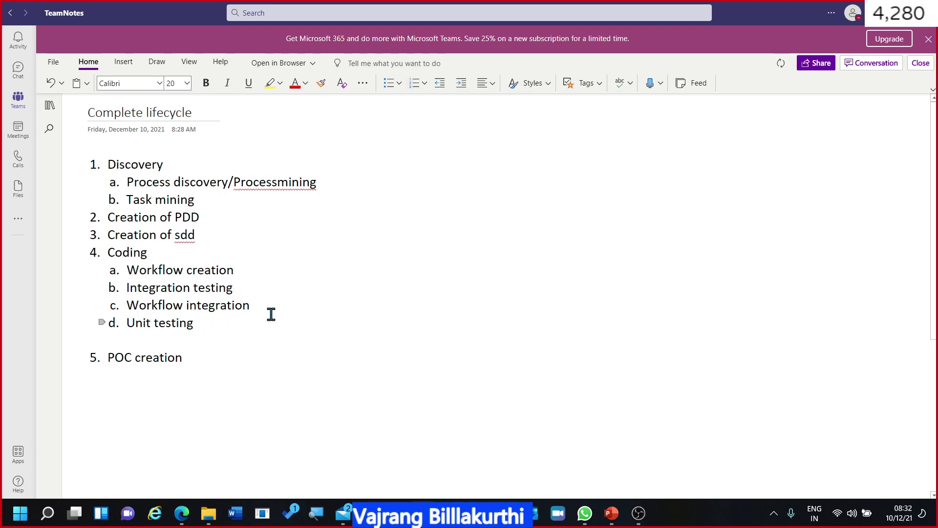
pyautogui.hotkey('shift', 'Tab')
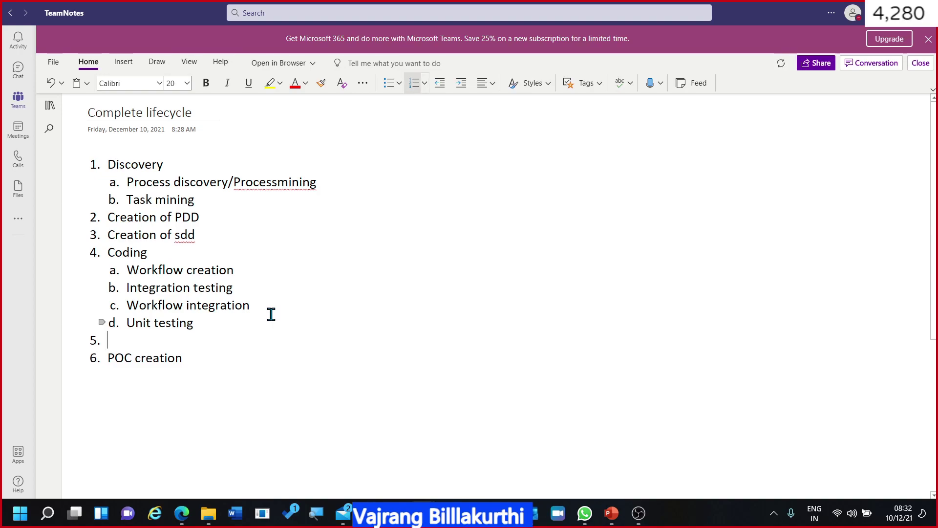
pyautogui.write('Testing')
# Add "Complete proect testing" and "UAT testing" as sub-items of "Testing"
pyautogui.press('Return')
pyautogui.press('Tab')
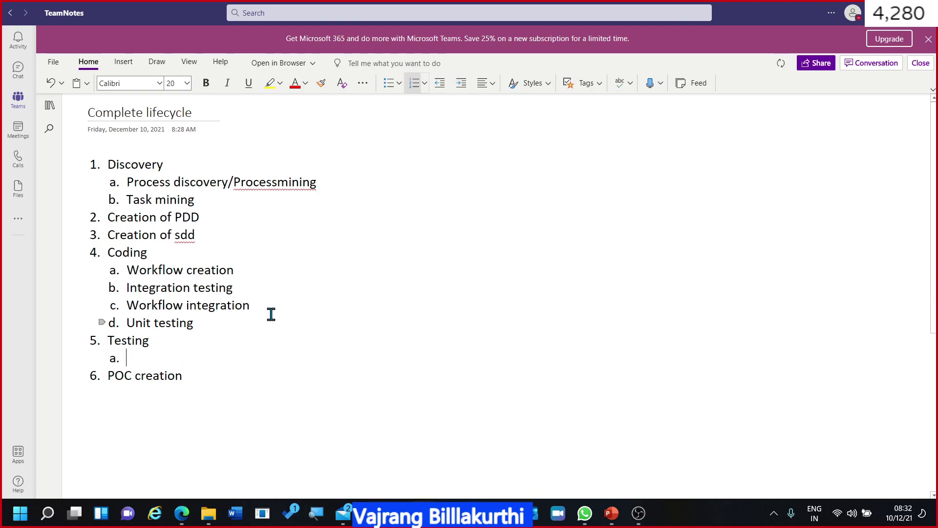
pyautogui.write('C')
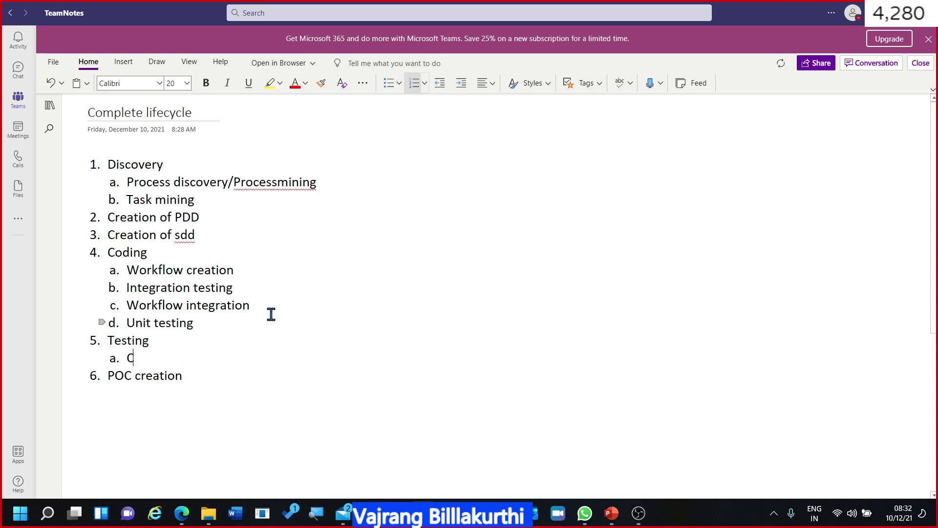
pyautogui.write('omplete pro')
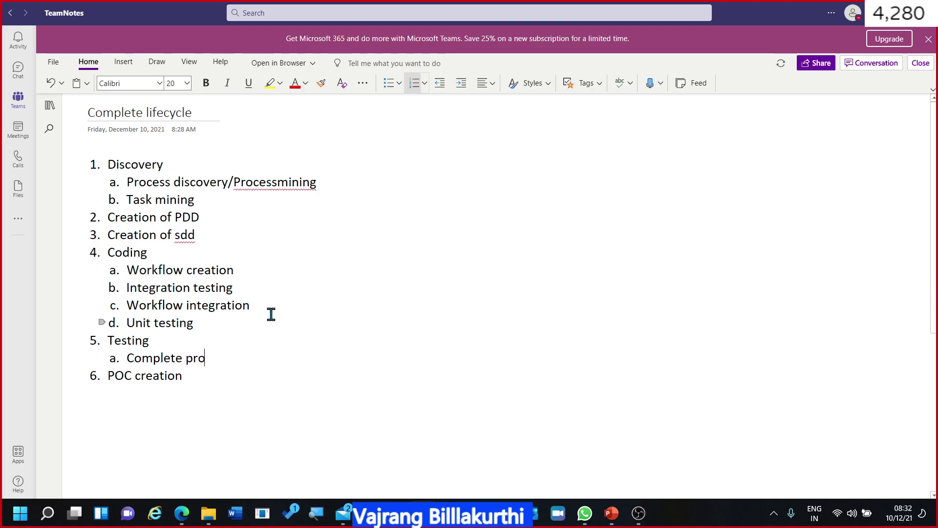
pyautogui.write('ect testing')
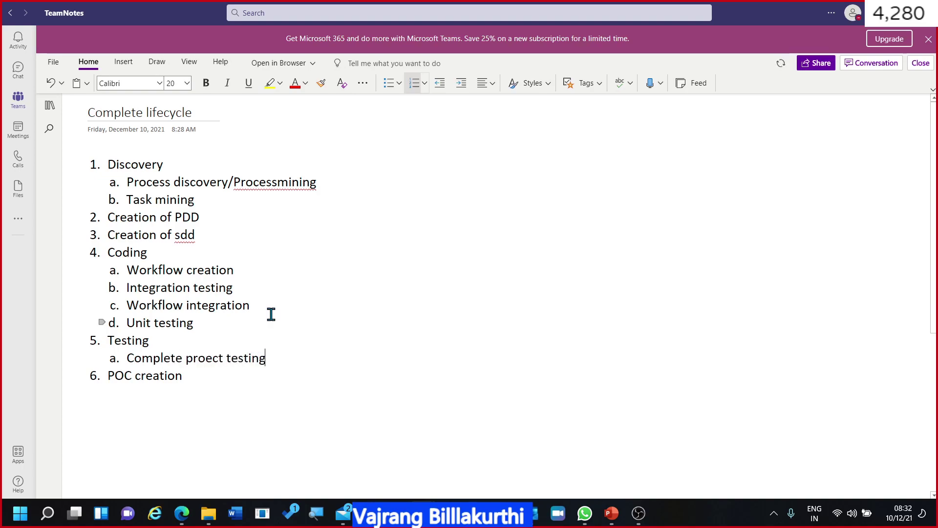
pyautogui.press('Return')
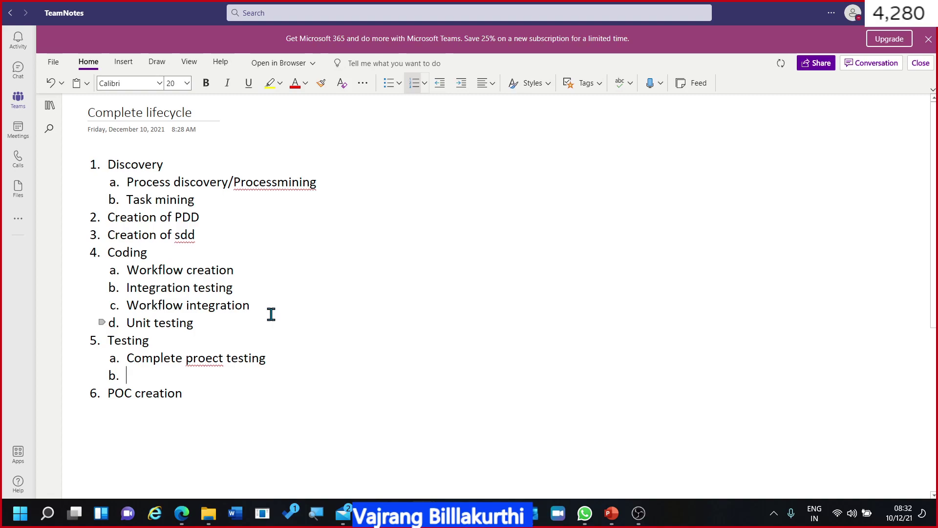
pyautogui.write('UAt')
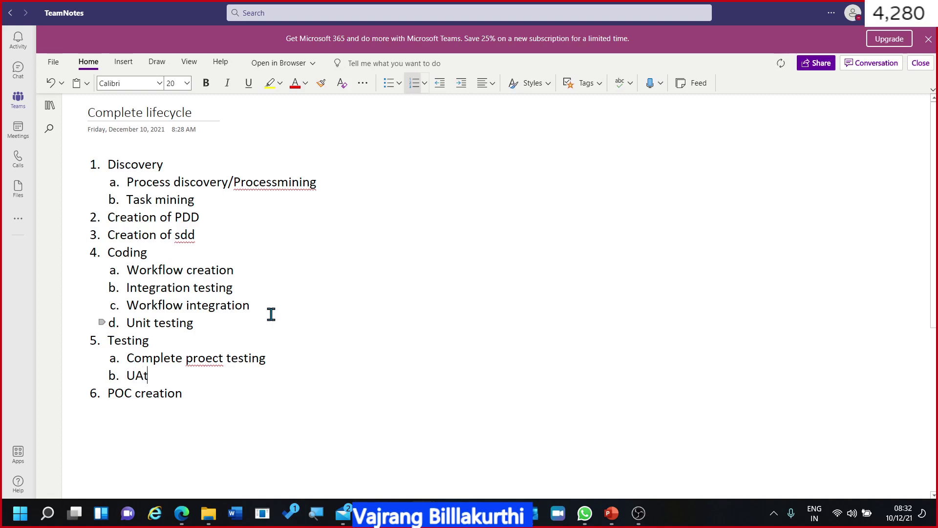
pyautogui.press('BackSpace')
pyautogui.write('T testing')
# Insert "Deployment" as a new main list item below the "UAT testing" sub-item
pyautogui.press('Return')
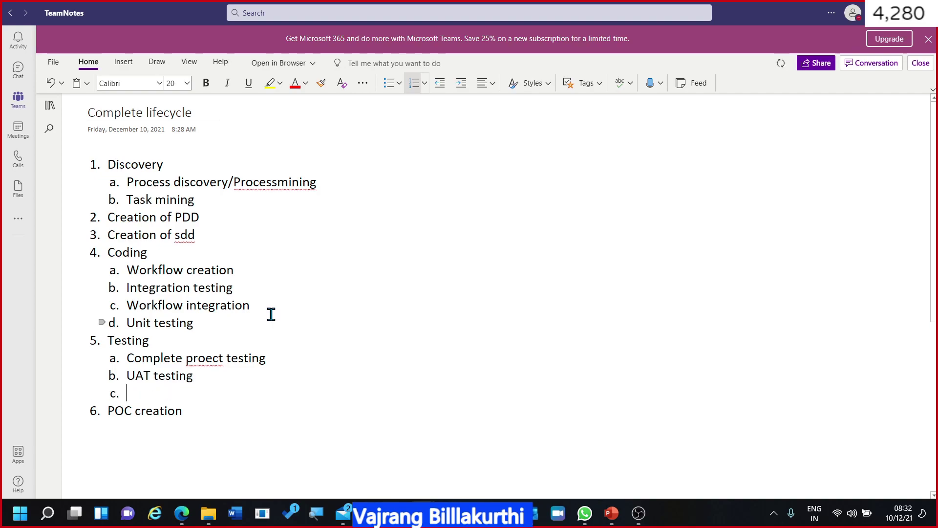
pyautogui.hotkey('shift', 'Tab')
pyautogui.write('Deployment')
pyautogui.press('Return')
pyautogui.press('Tab')
pyautogui.write('UAT')
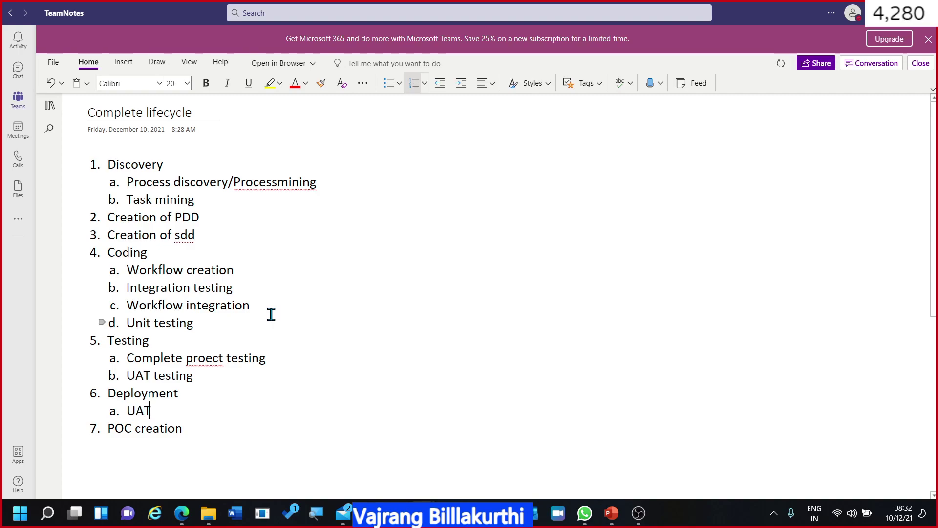
pyautogui.press('BackSpace')
pyautogui.press('BackSpace')
pyautogui.press('BackSpace')
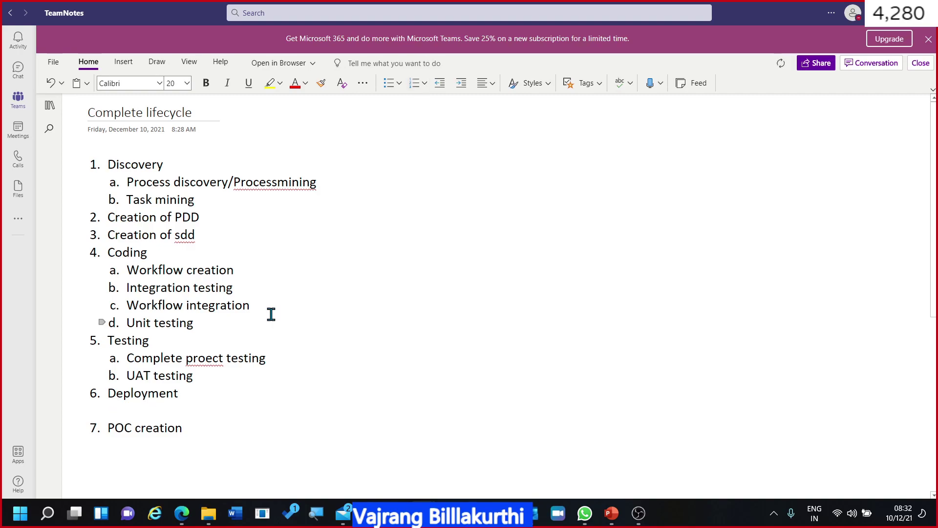
# Add "Testing Deployment" as the first sub-item of the "Deployment" list item
pyautogui.hotkey('ctrl', 'z')
pyautogui.write('Testing Deploymne')
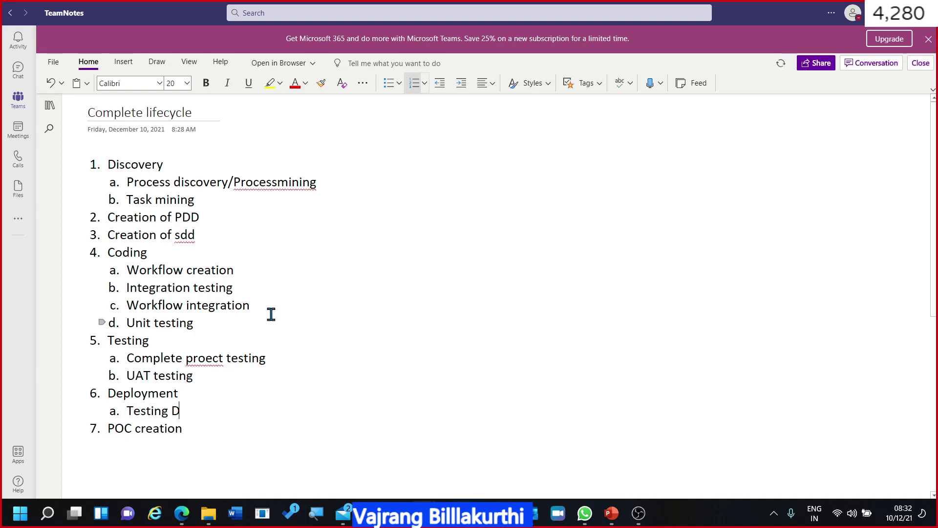
pyautogui.press('BackSpace')
pyautogui.press('BackSpace')
pyautogui.press('BackSpace')
pyautogui.write('ment')
pyautogui.press('Return')
# Add "UAT Deployment" as the second sub-item of "Deployment"
pyautogui.write('UAt')
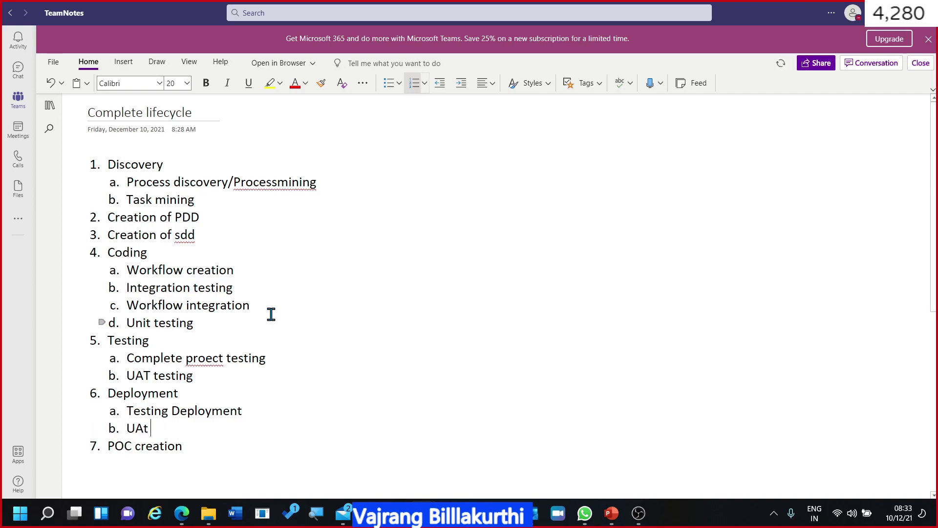
pyautogui.press('BackSpace')
pyautogui.write('T')
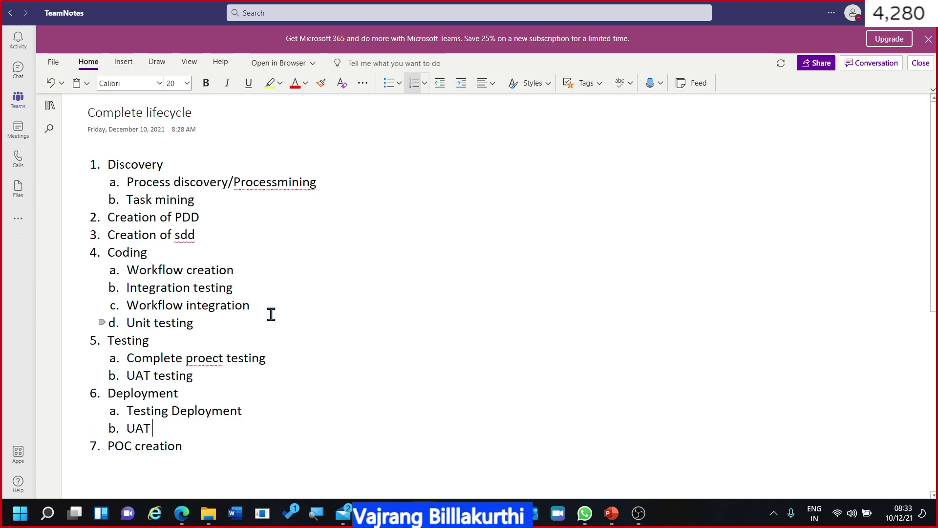
pyautogui.write('Depl')
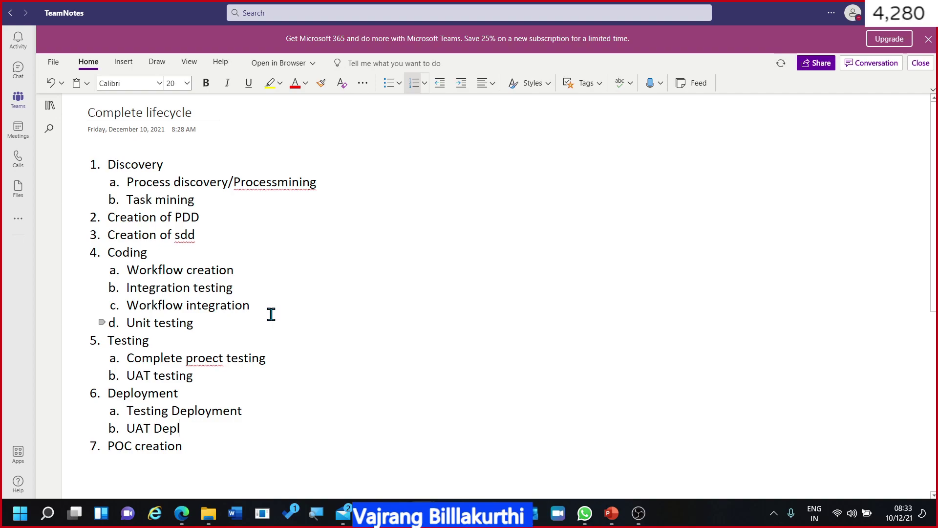
pyautogui.write('oymne')
pyautogui.press('BackSpace')
pyautogui.press('BackSpace')
pyautogui.write('ent')
# Add "Production deployment" as the third sub-item of "Deployment"
pyautogui.press('Return')
pyautogui.write('Produc')
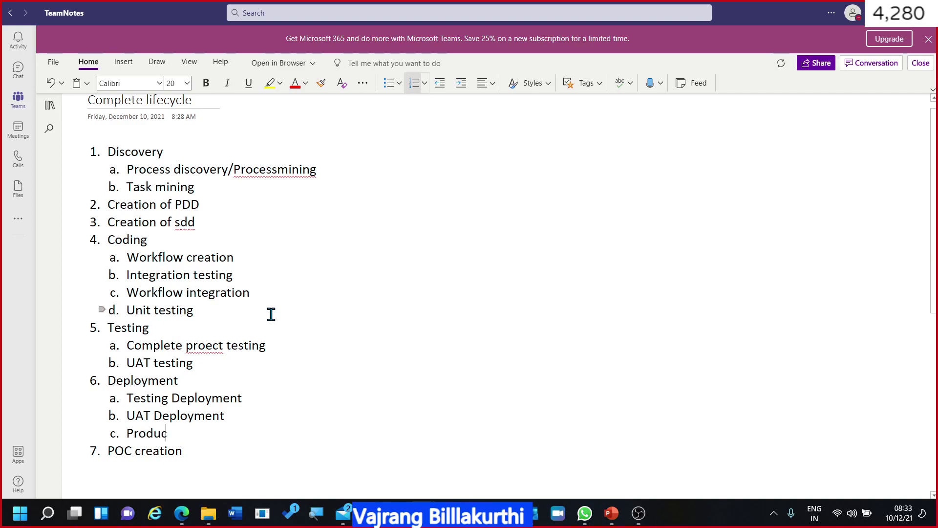
pyautogui.write('tion deploymnet')
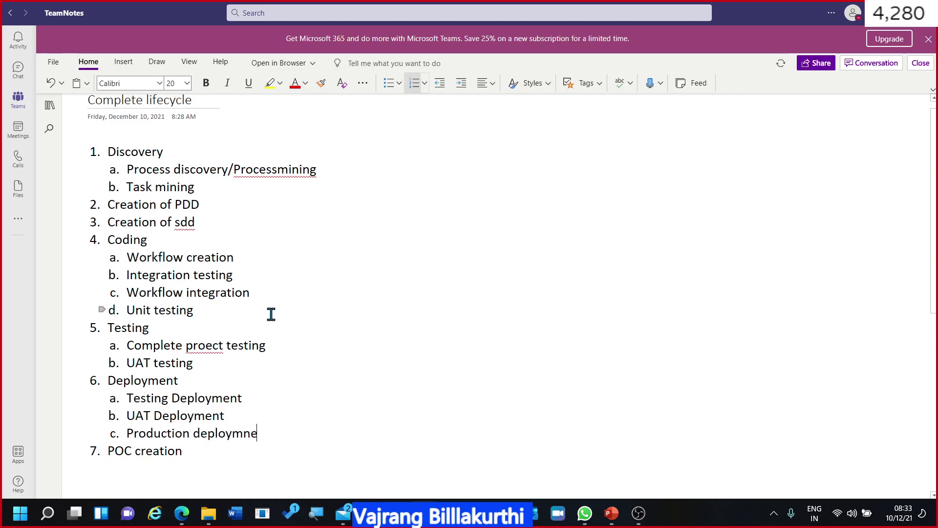
pyautogui.press('BackSpace')
pyautogui.press('BackSpace')
pyautogui.press('BackSpace')
pyautogui.write('ent')
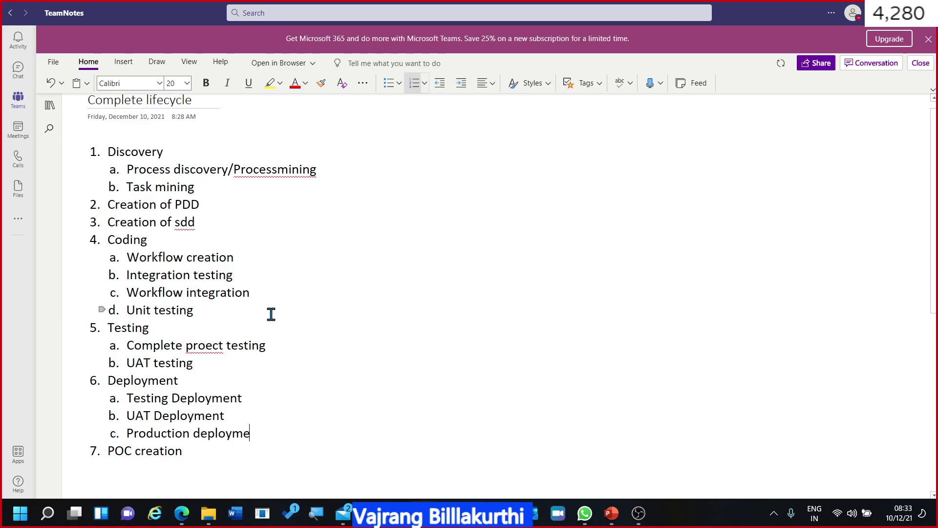
# Correct the misspelled "proect" to "project" in the first sub-item of "Testing"
pyautogui.press('Up')
pyautogui.press('Up')
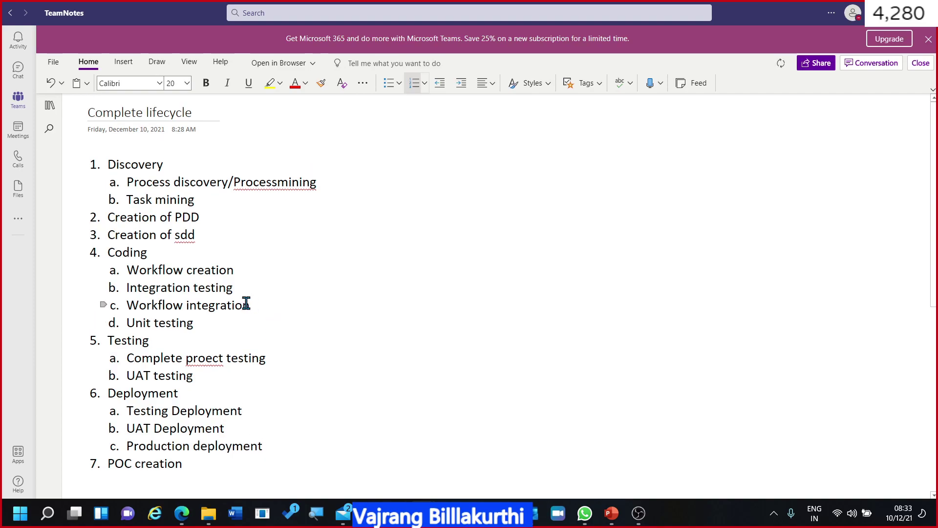
pyautogui.rightClick(215, 361)
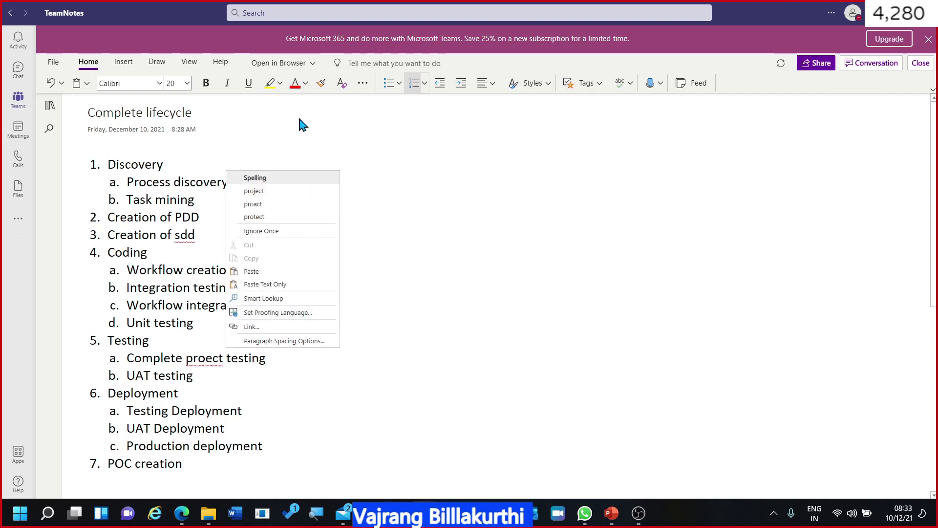
pyautogui.click(268, 194)
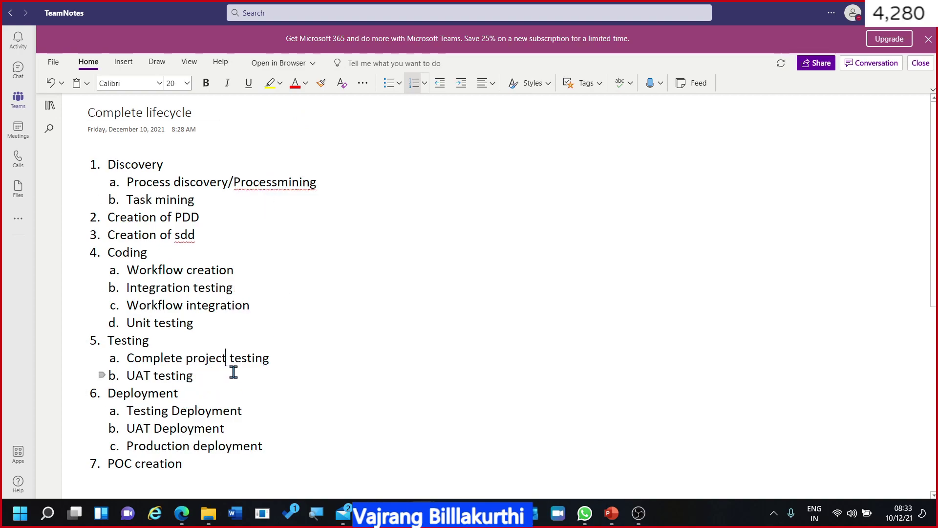
# Delete the "POC creation" item at the end of the numbered list
pyautogui.click(274, 402)
pyautogui.moveTo(193, 457); pyautogui.dragTo(104, 464)
pyautogui.press('Delete')
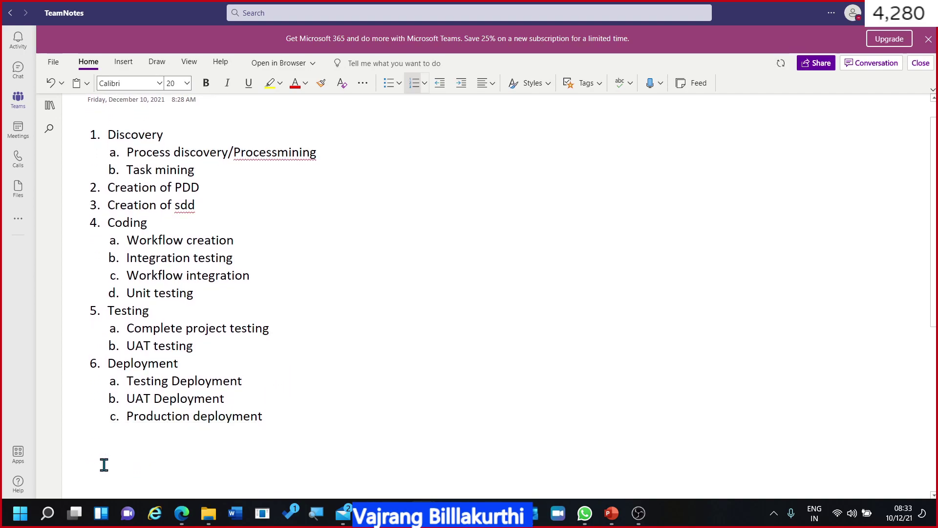
pyautogui.scroll(1, 313, 351)
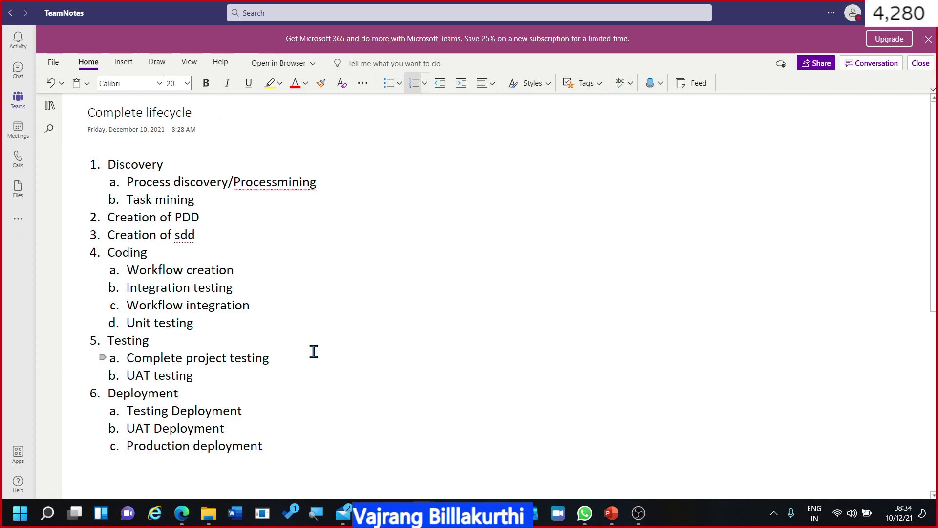
# Open the Calculator app, then open Excel with a blank workbook
pyautogui.press('super')
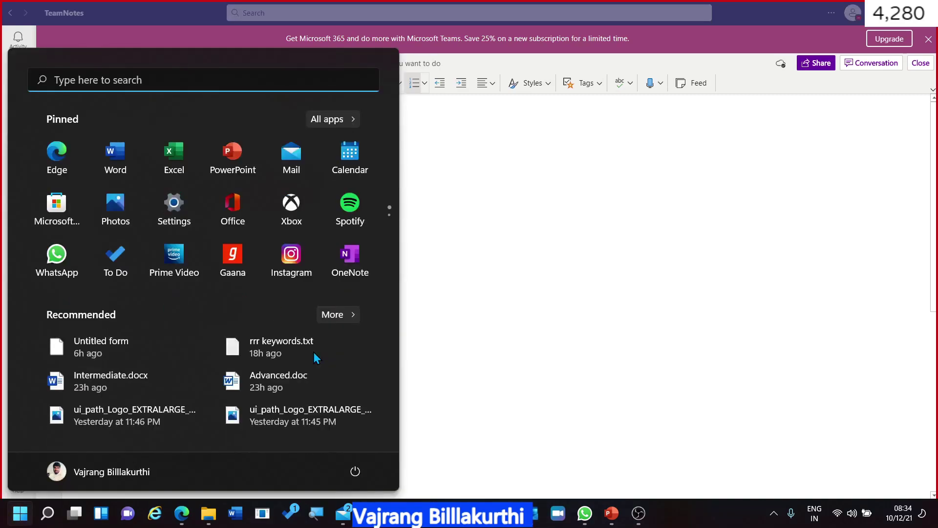
pyautogui.write('calculator')
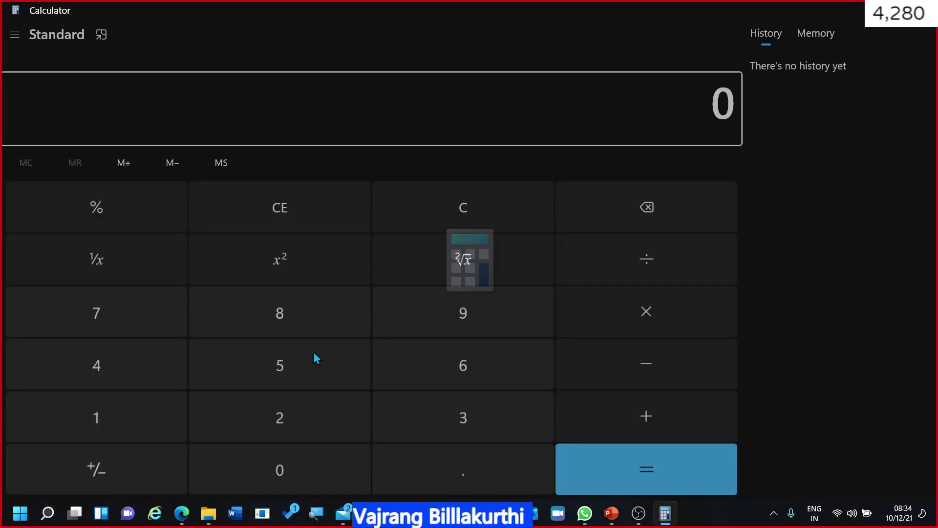
pyautogui.press('super')
pyautogui.write('excel')
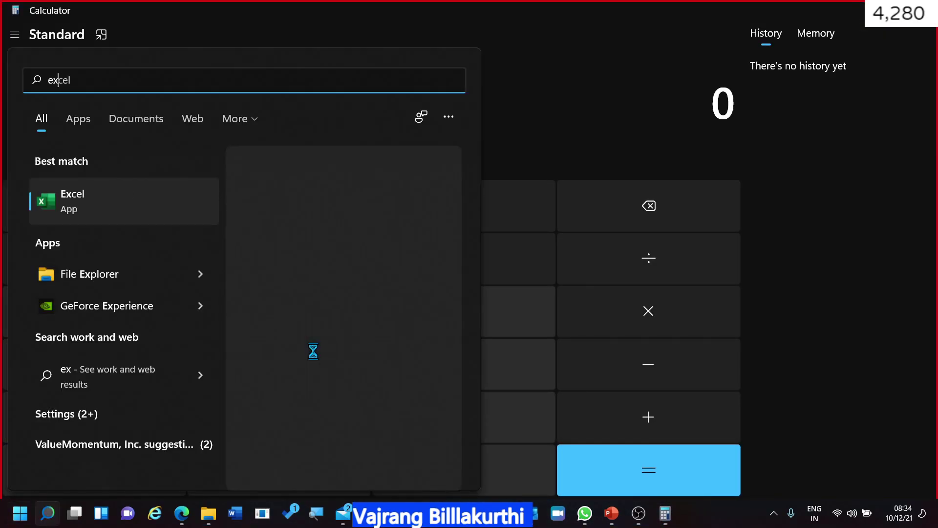
pyautogui.press('Return')
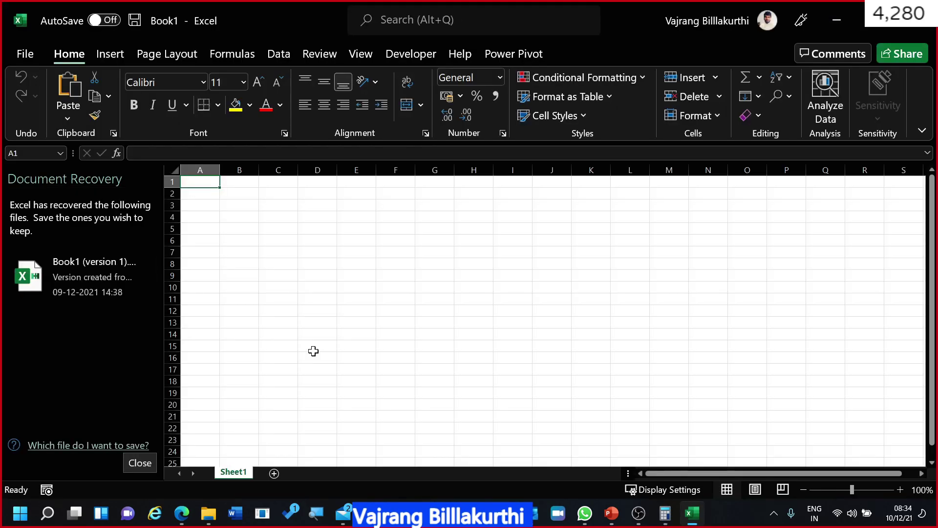
# Dismiss the document recovery list and enter the headers Number1, Number2, Operation and Result in cells A1 to D1
pyautogui.click(139, 463)
pyautogui.click(287, 199)
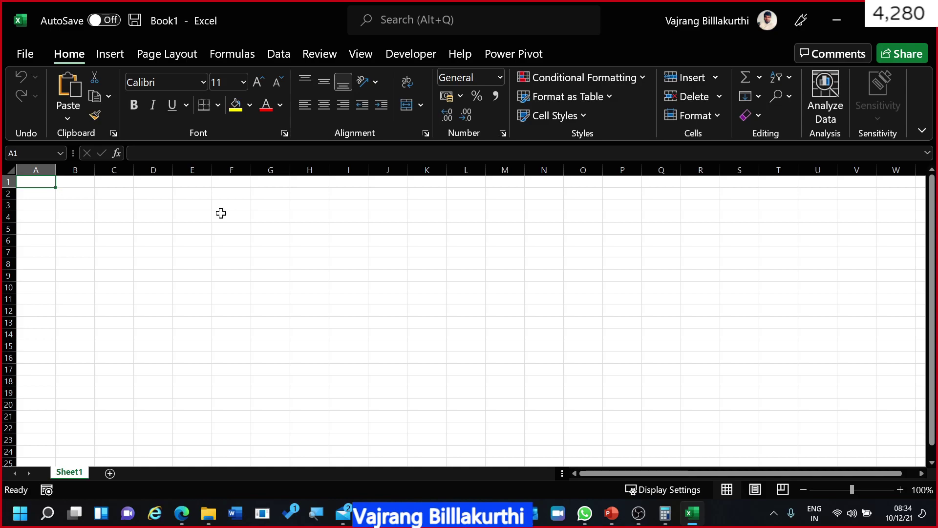
pyautogui.write('Number1')
pyautogui.press('Tab')
pyautogui.write('Number2')
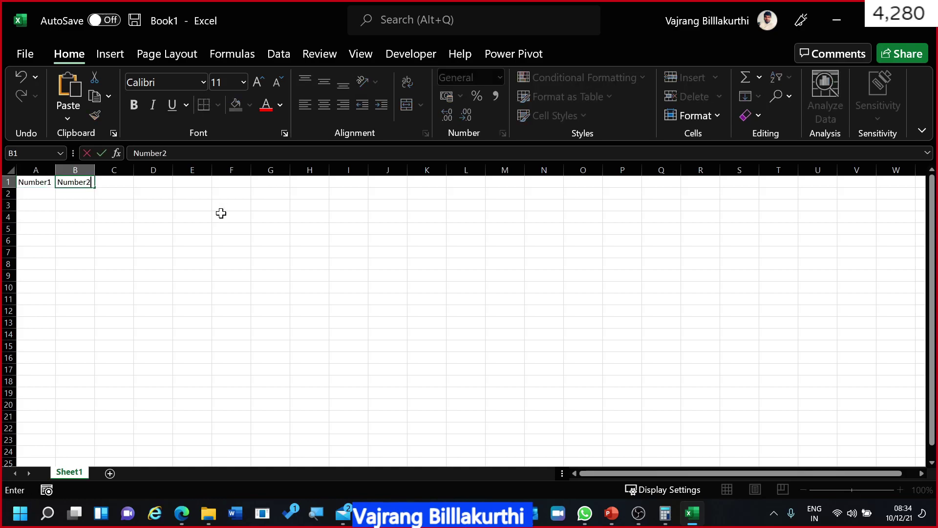
pyautogui.press('Tab')
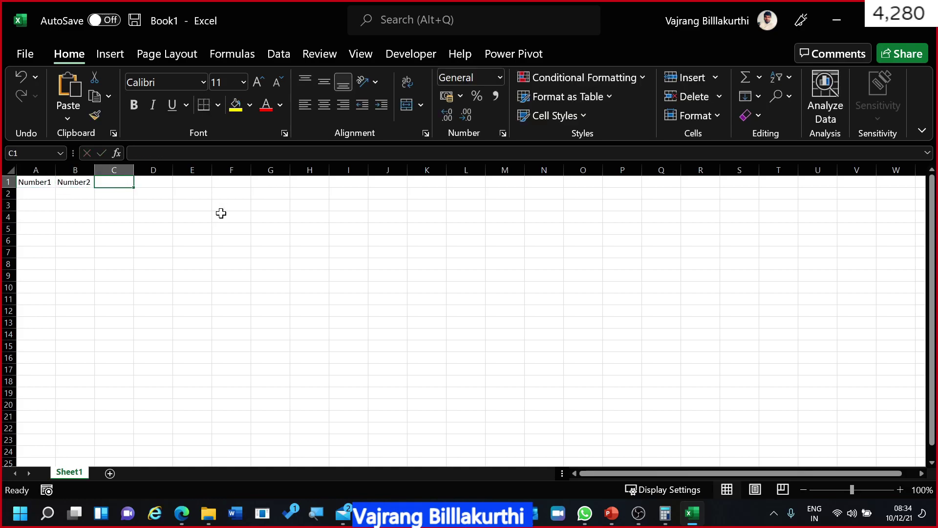
pyautogui.write('Operation')
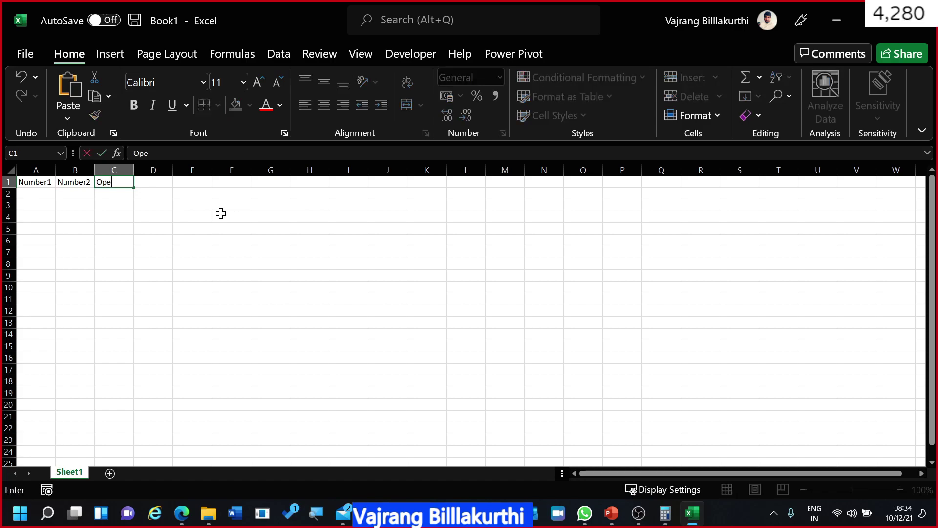
pyautogui.press('Tab')
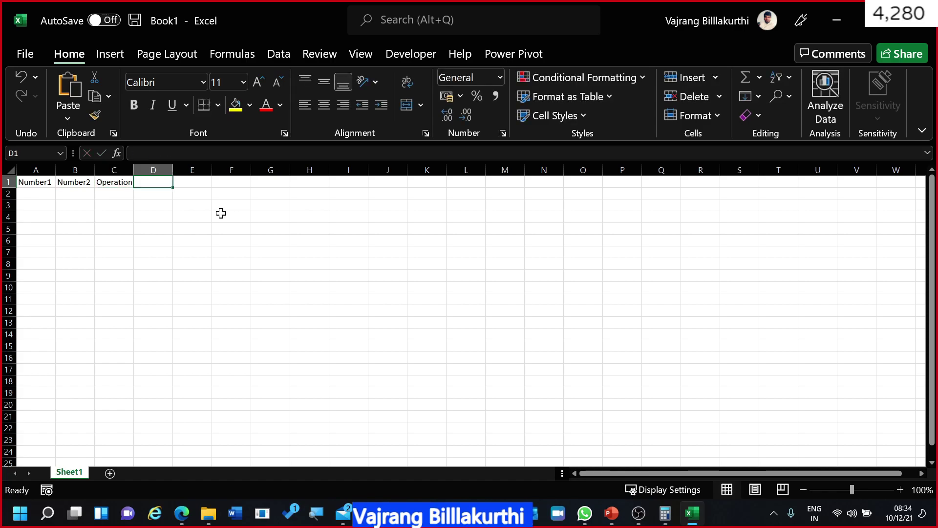
pyautogui.write('Result')
pyautogui.press('Return')
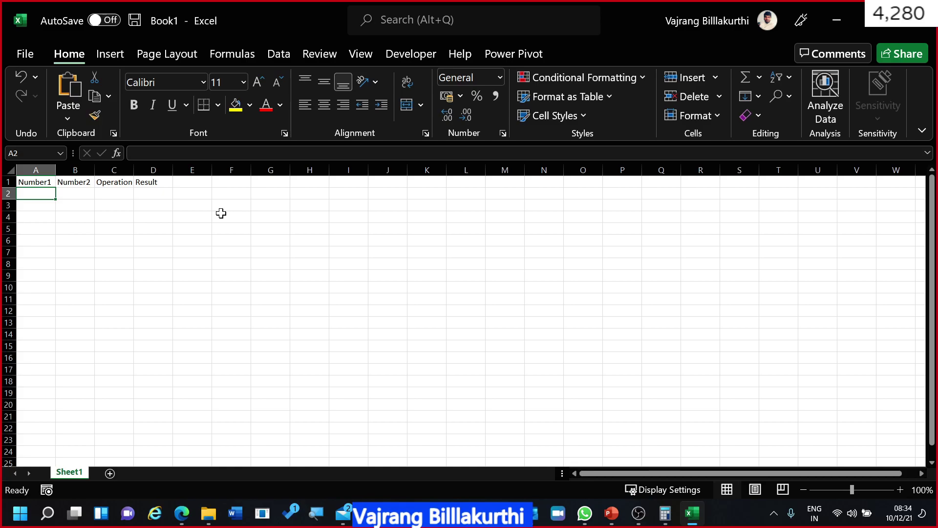
# Fill the Number1 column in A2 to A9 with 1, 2, 3, 4, 4, 5, 67 and 8
pyautogui.write('1 2 3 4 4')
pyautogui.press('Return')
pyautogui.write('5')
pyautogui.press('Return')
pyautogui.write('67')
pyautogui.press('Return')
pyautogui.write('8')
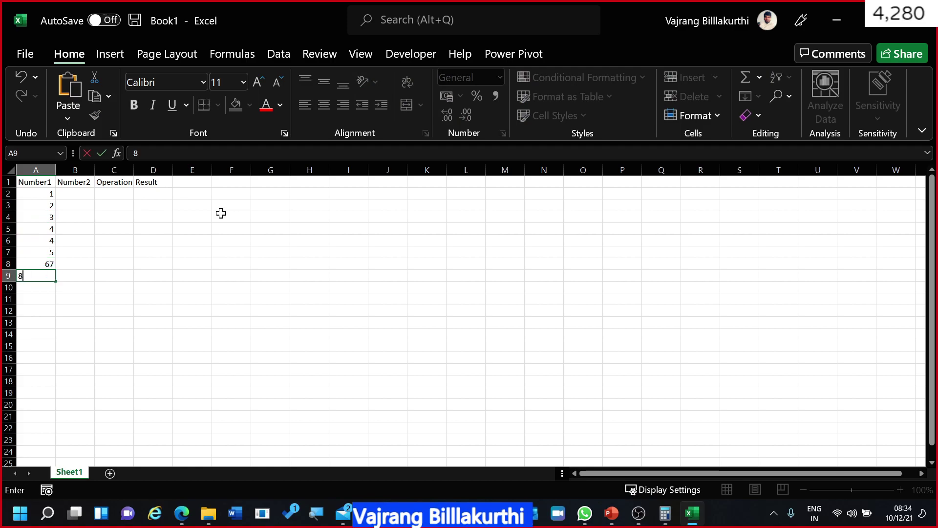
pyautogui.press('Return')
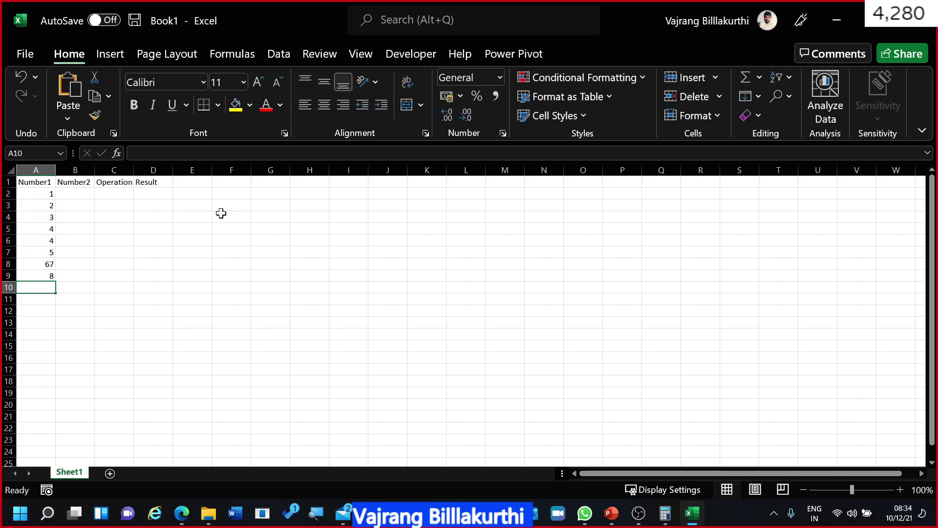
# Fill the Number2 column in B2 to B9 with 2, 3, 3, 4, 4, 5, 5 and 6
pyautogui.click(83, 195)
pyautogui.write('2 3 3')
pyautogui.press('Return')
pyautogui.press('Return')
pyautogui.write('4 5 5')
pyautogui.press('Return')
pyautogui.write('6')
pyautogui.press('Return')
pyautogui.write('7')
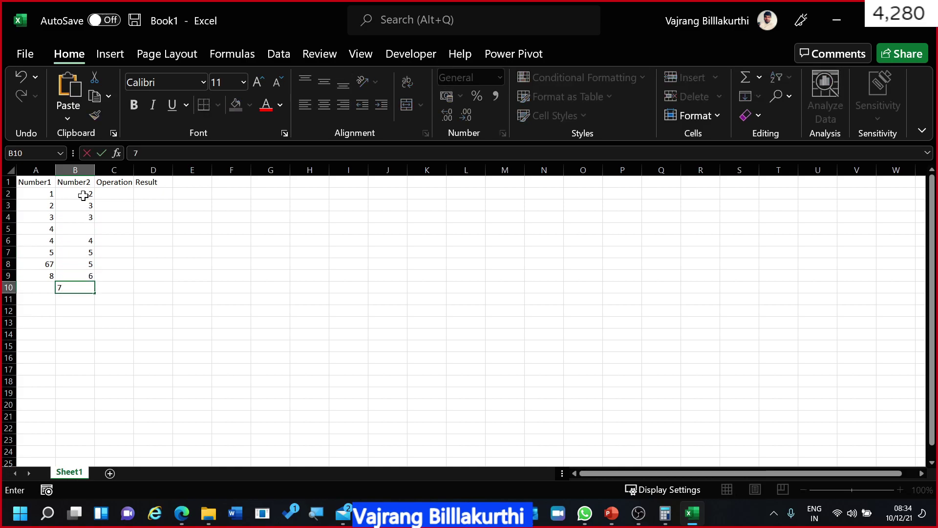
pyautogui.click(87, 228)
pyautogui.write('4')
pyautogui.press('Return')
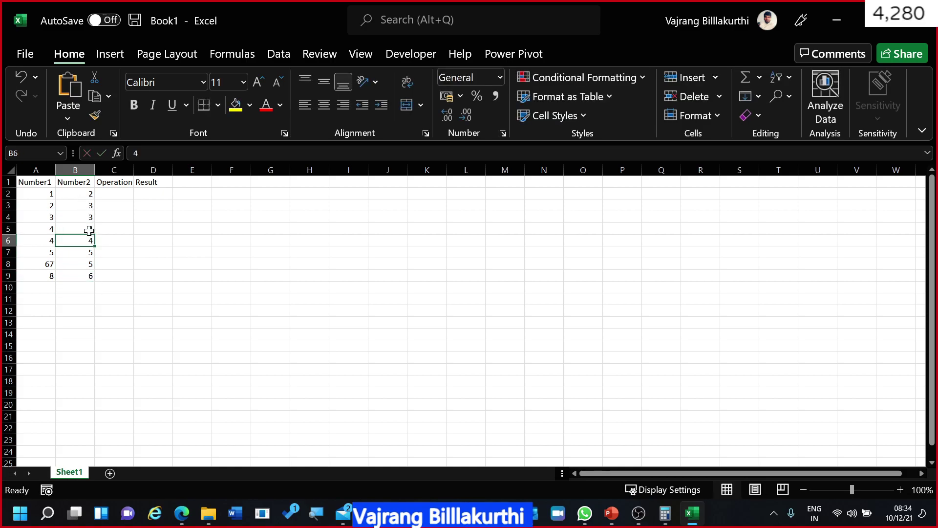
# Enter the operators *, + and - in the Operation column, cells C2 to C4
pyautogui.click(120, 191)
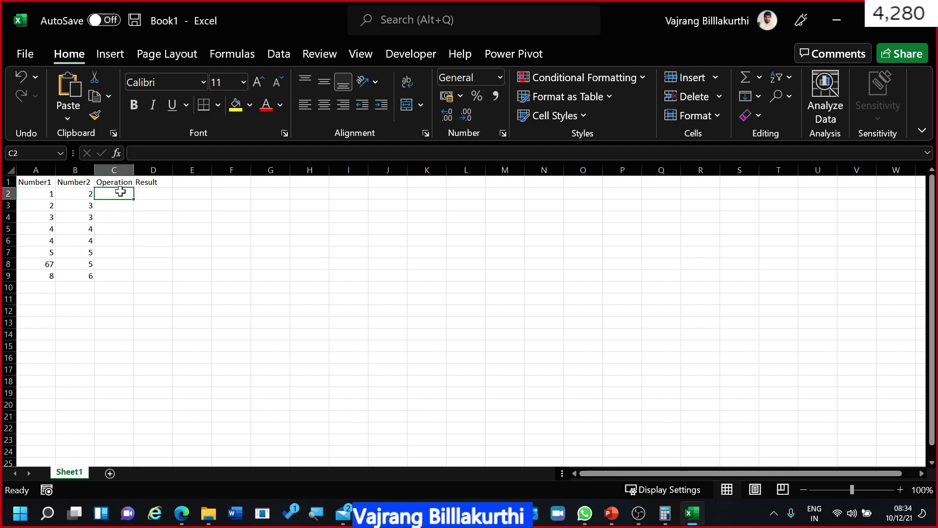
pyautogui.write('*')
pyautogui.press('Return')
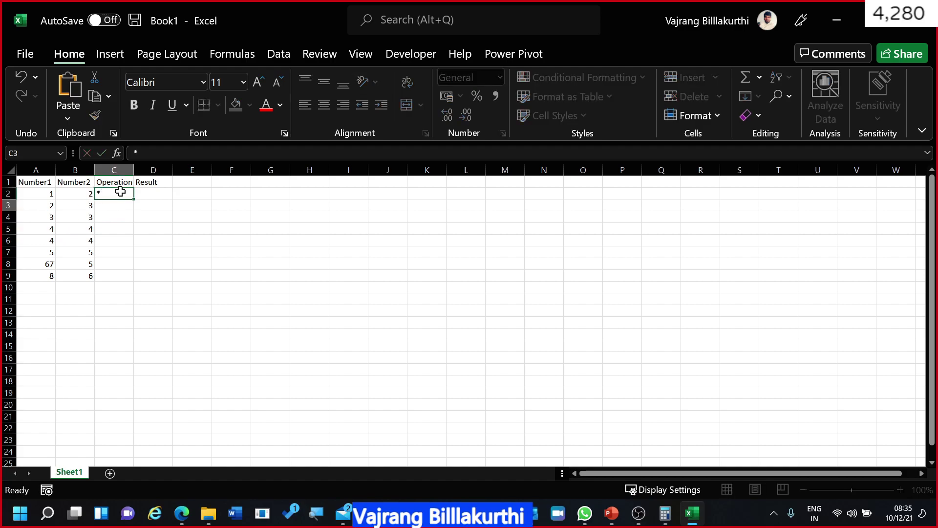
pyautogui.write('+')
pyautogui.press('Return')
pyautogui.write('-')
pyautogui.press('Return')
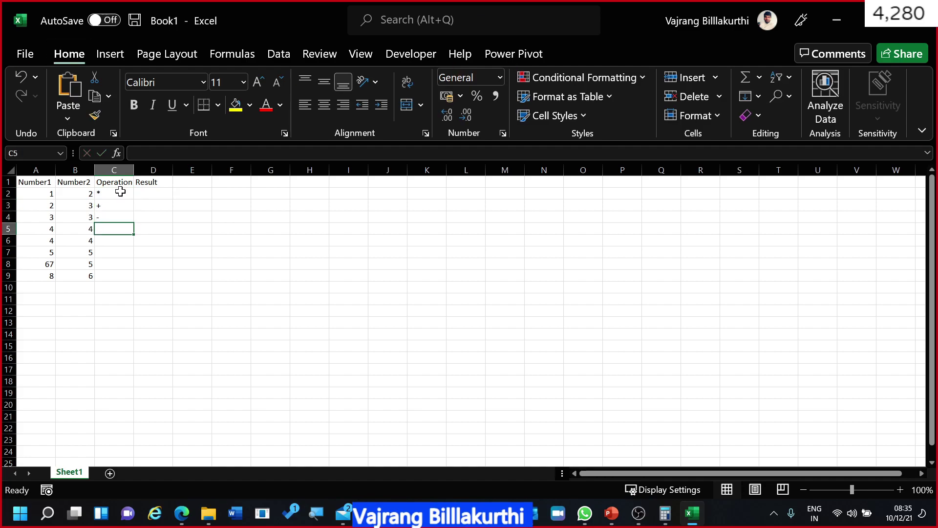
pyautogui.press('alt')
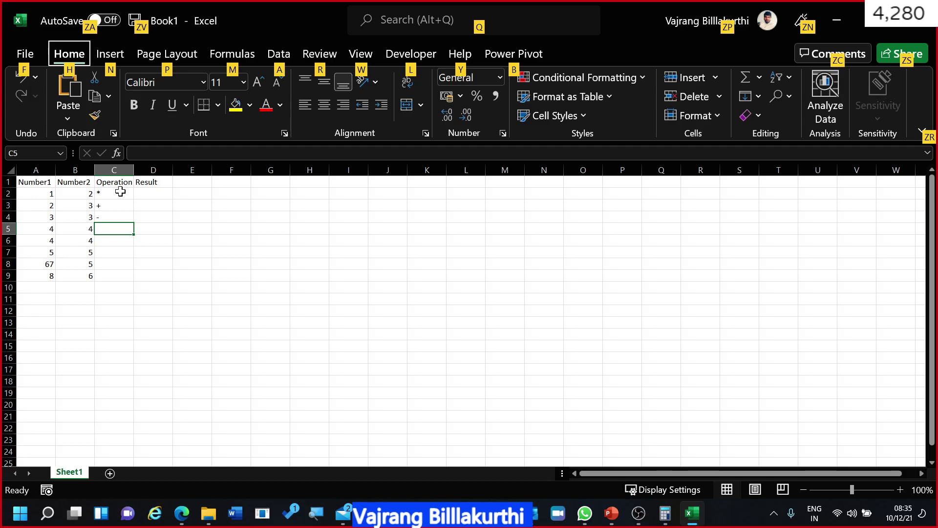
pyautogui.press('Num_Lock')
pyautogui.click(137, 229)
pyautogui.click(108, 230)
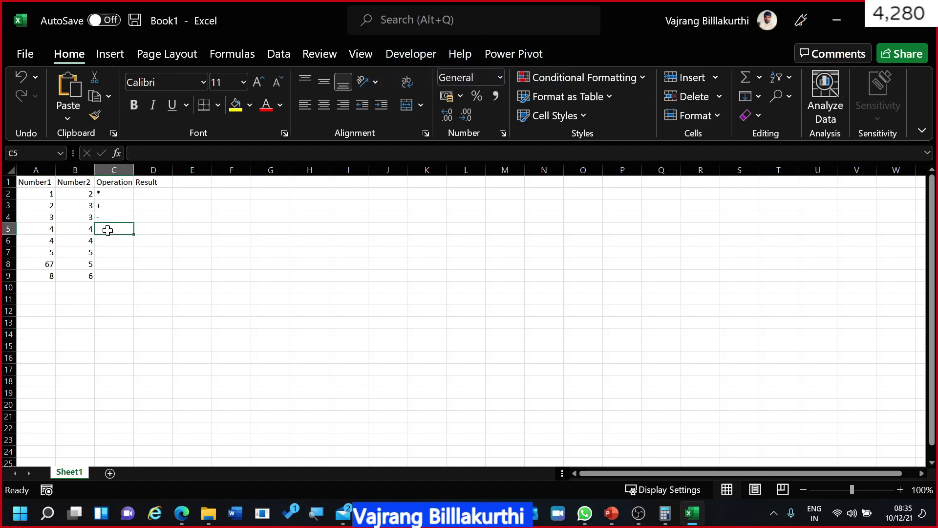
pyautogui.press('alt')
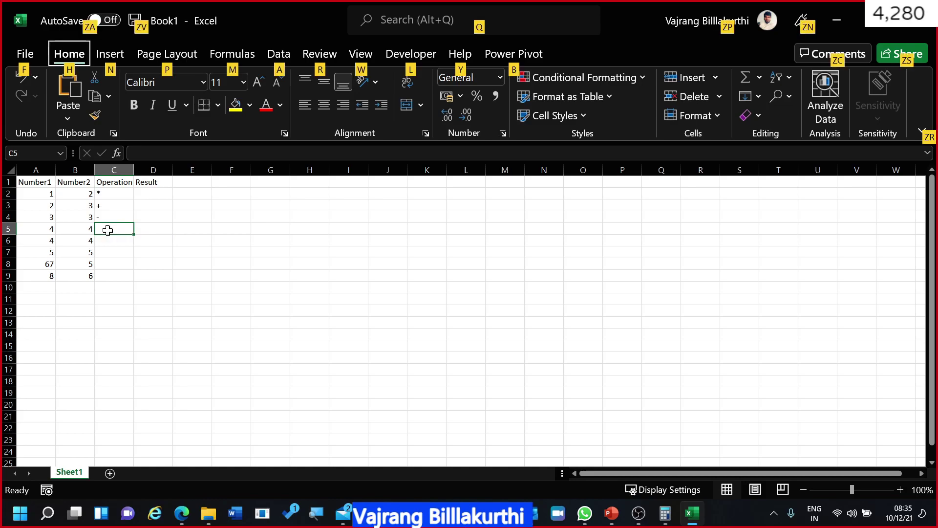
pyautogui.press('Escape')
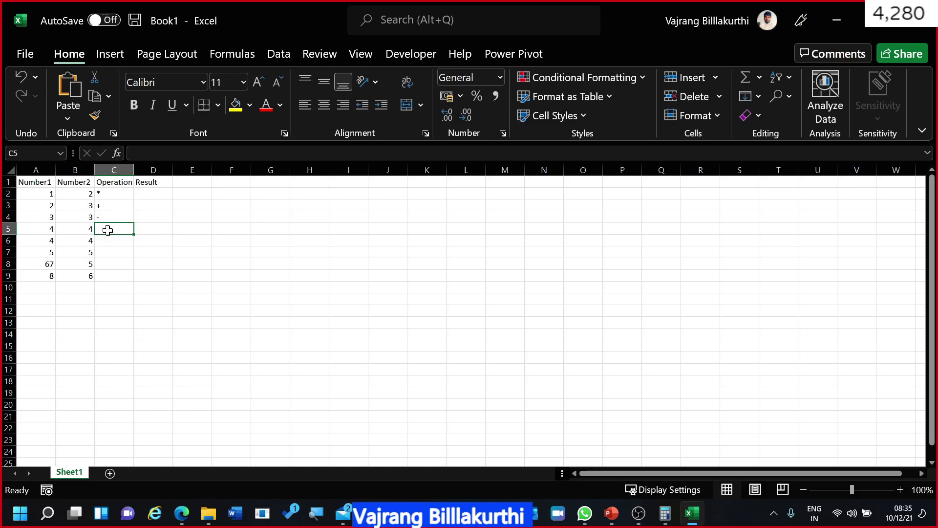
pyautogui.press('Num_Lock')
pyautogui.press('alt')
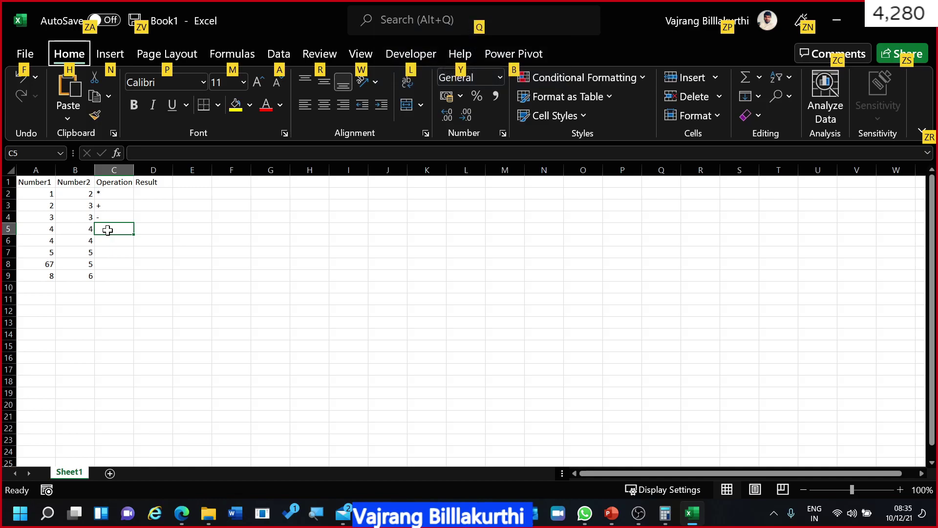
pyautogui.press('Escape')
pyautogui.press('Escape')
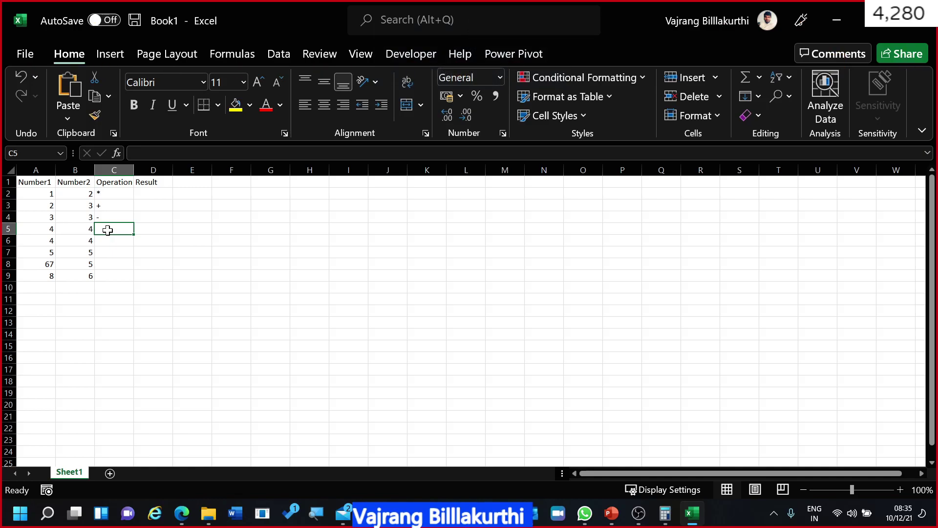
# Enter the operators / in cell C5, * in C6 and + in C8 of the Operation column
pyautogui.press('Num_Lock')
pyautogui.press('Num_Lock')
pyautogui.press('Num_Lock')
pyautogui.press('Num_Lock')
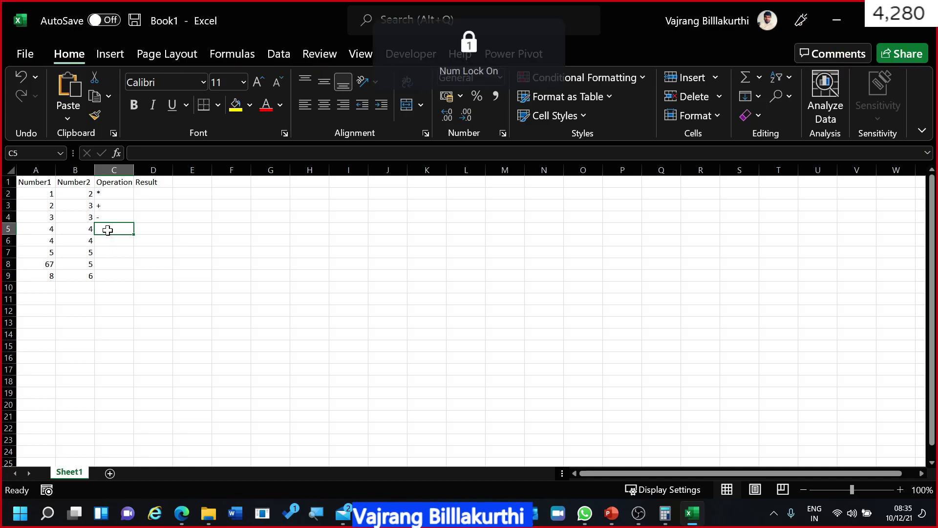
pyautogui.press('Num_Lock')
pyautogui.doubleClick(108, 230)
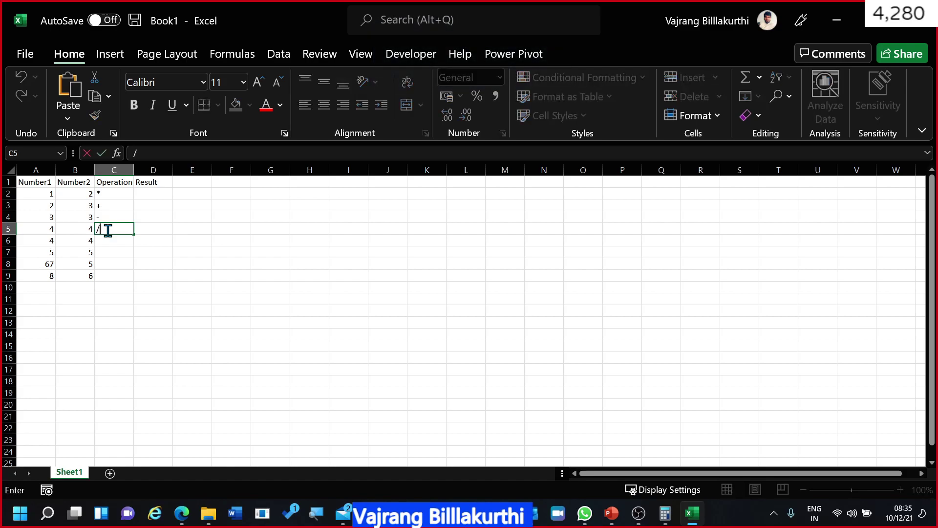
pyautogui.press('Return')
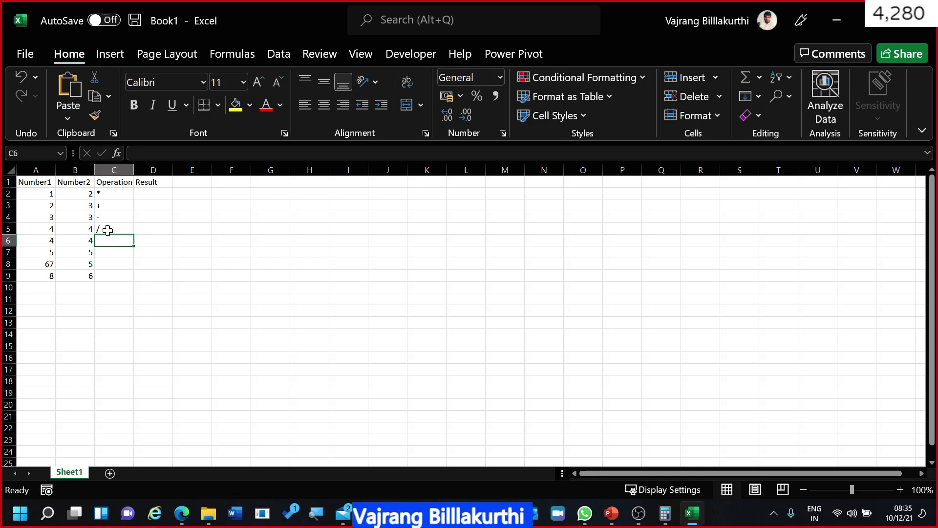
pyautogui.write('*')
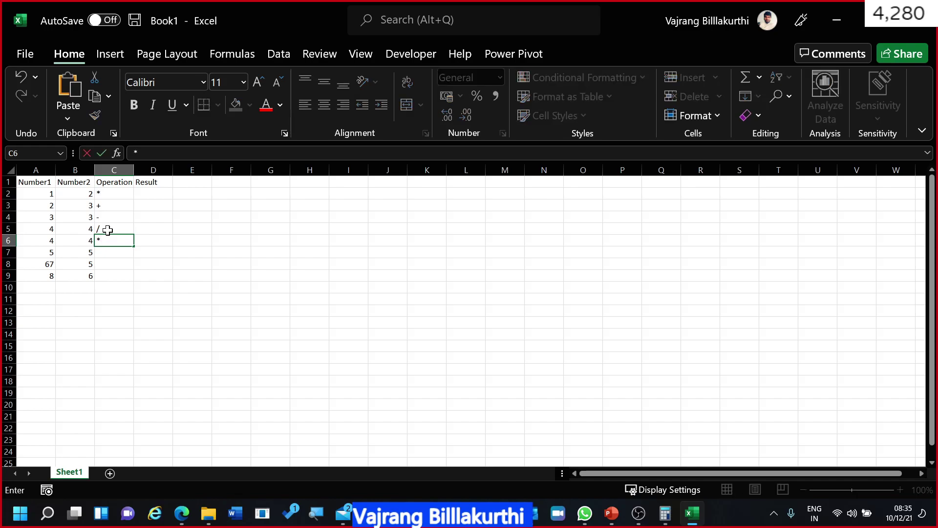
pyautogui.press('Return')
pyautogui.press('Return')
pyautogui.write('+')
pyautogui.press('Return')
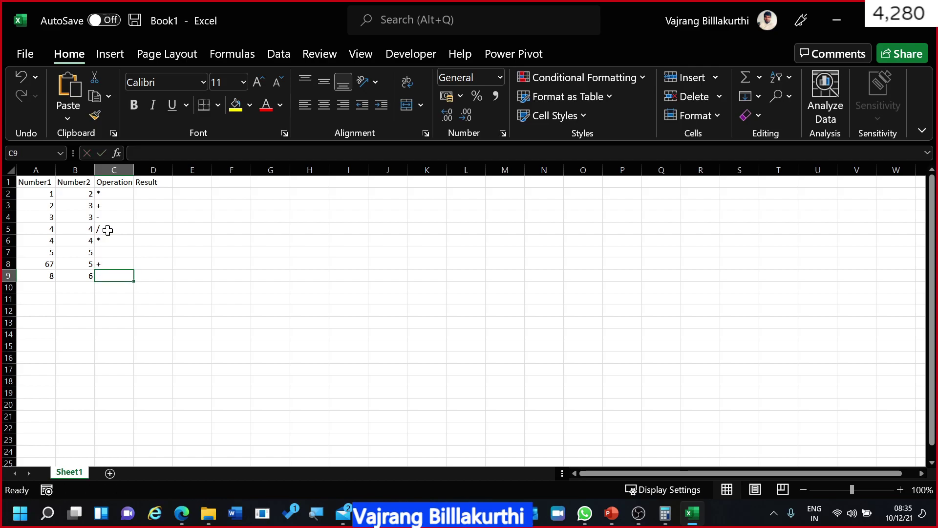
pyautogui.press('F8')
pyautogui.press('F8')
pyautogui.write('-')
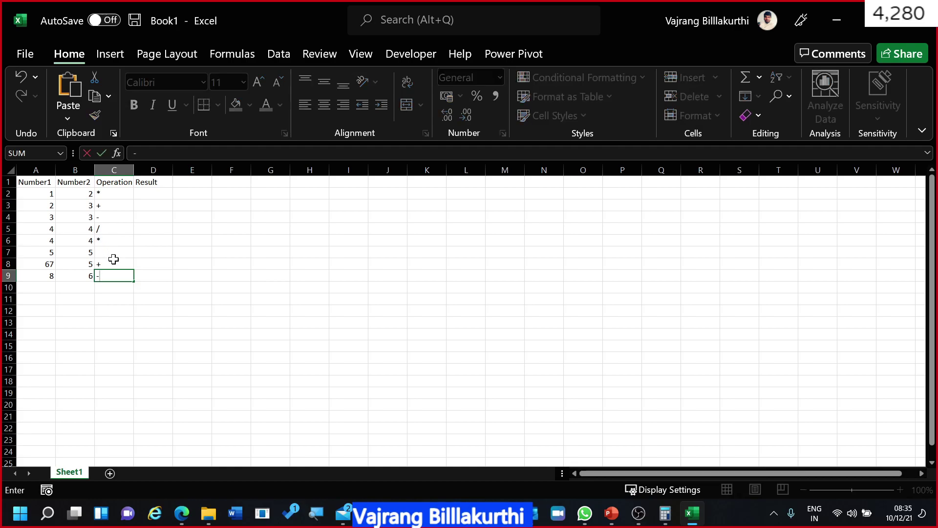
pyautogui.click(113, 251)
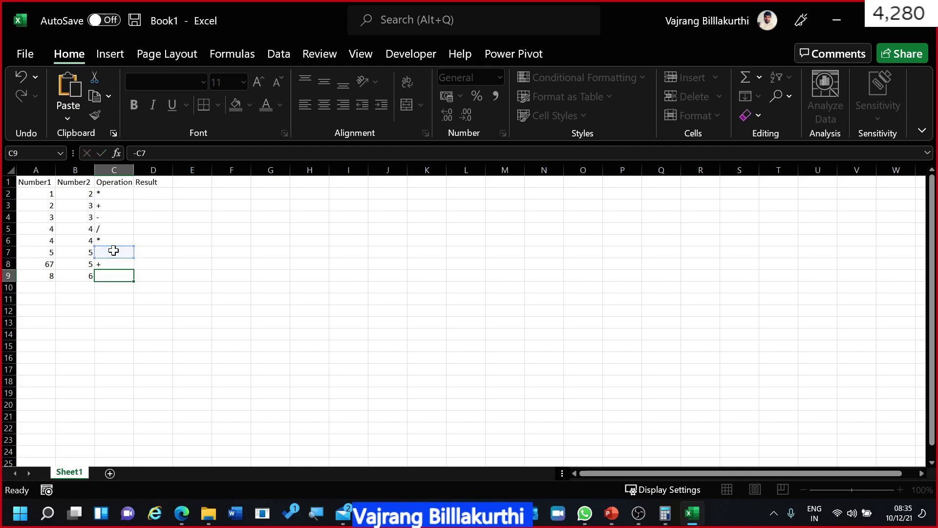
pyautogui.press('Escape')
pyautogui.write('_')
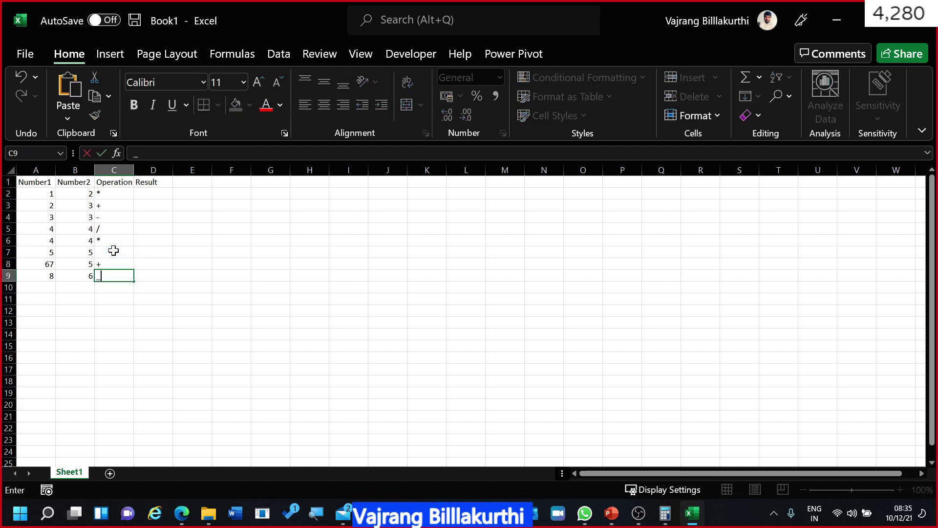
pyautogui.press('BackSpace')
pyautogui.write('-C7')
pyautogui.click(113, 251)
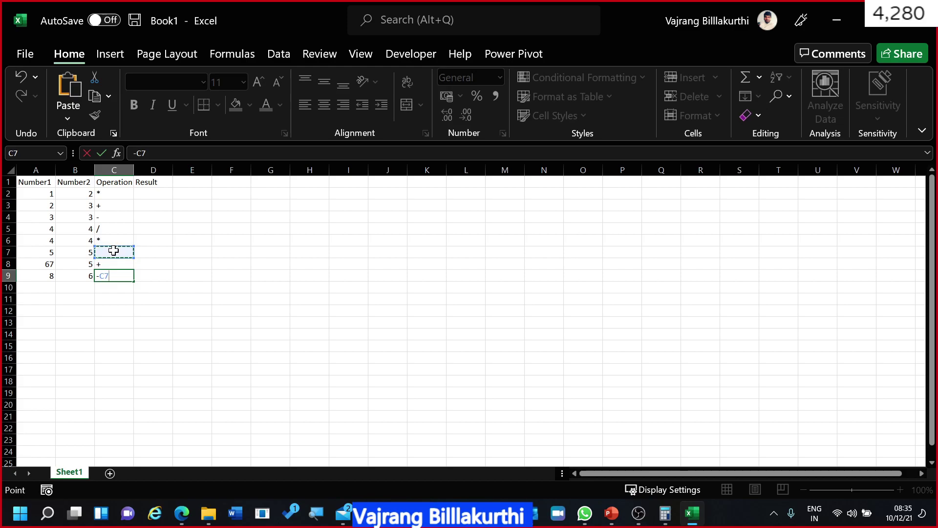
pyautogui.hotkey('ctrl', 'Return')
pyautogui.press('Escape')
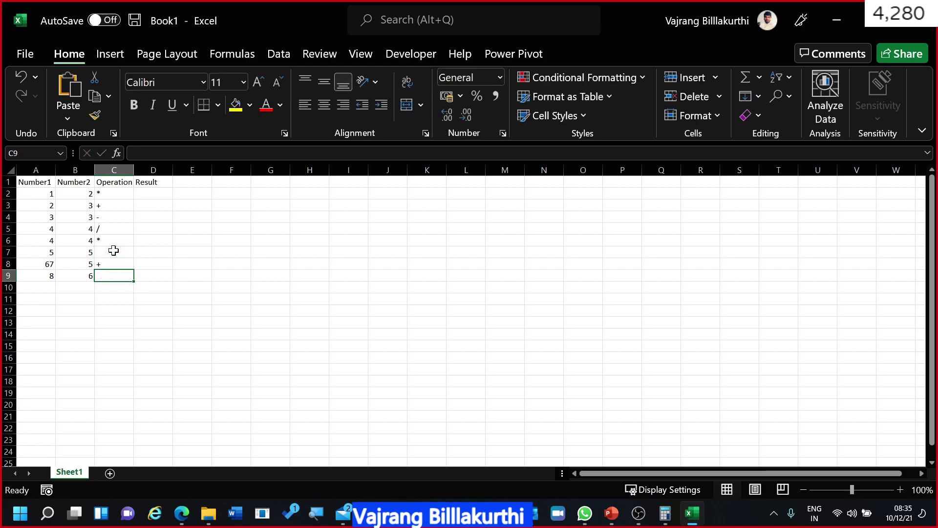
# Change the operator in cell C8 to *
pyautogui.press('Up')
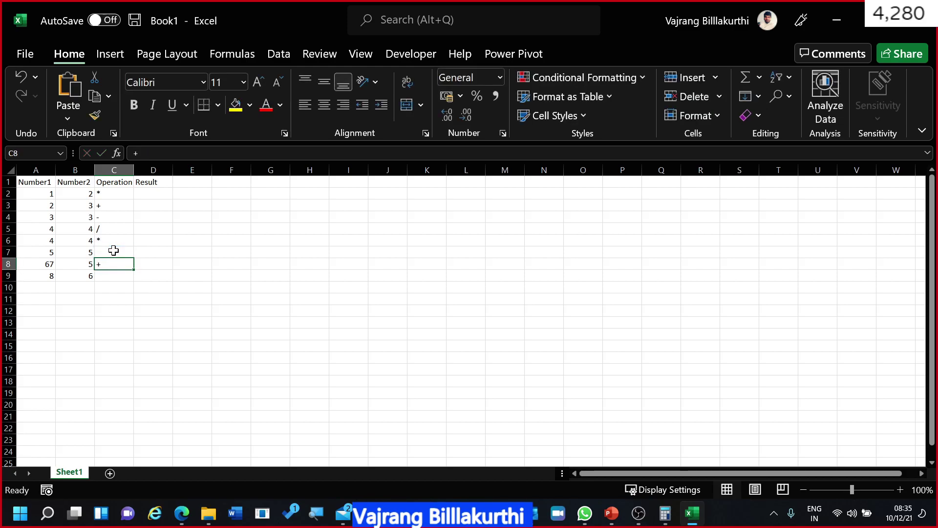
pyautogui.write('*')
pyautogui.press('Up')
pyautogui.write('+')
pyautogui.press('Down')
pyautogui.press('Down')
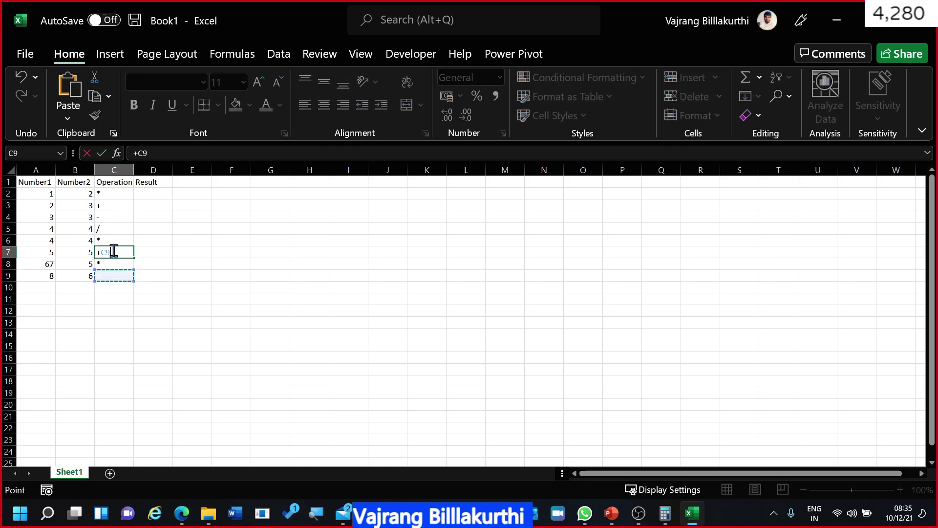
pyautogui.press('Escape')
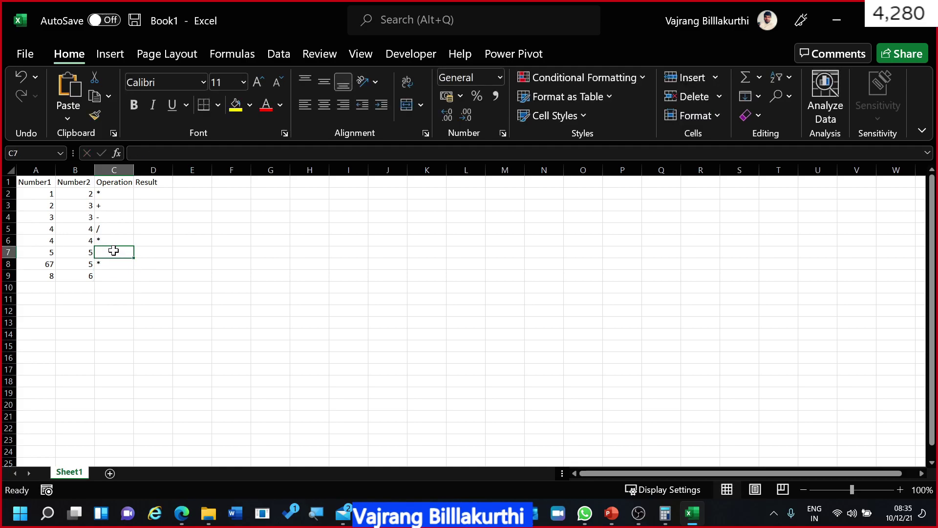
# Enter the operator + in cells C7 and C9 of the Operation column
pyautogui.doubleClick(113, 250)
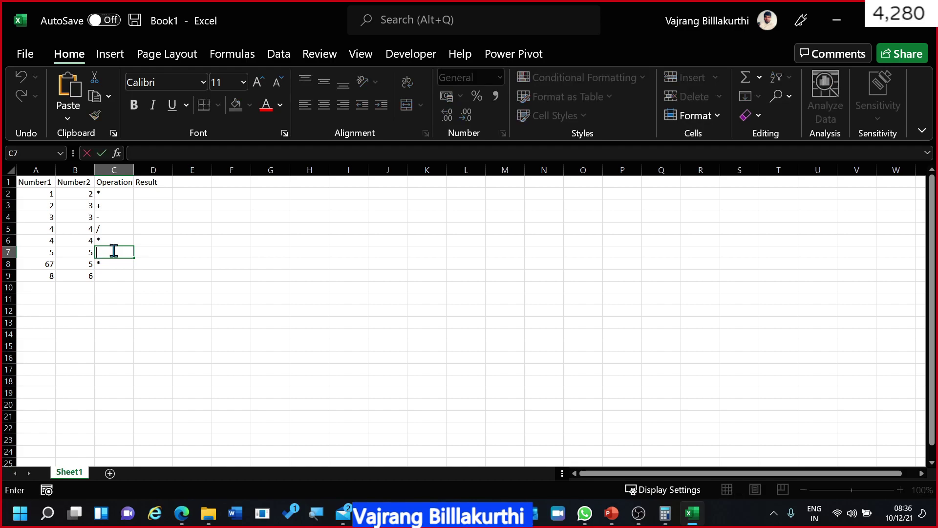
pyautogui.write('+')
pyautogui.press('Return')
pyautogui.press('Return')
pyautogui.write('+')
pyautogui.press('Return')
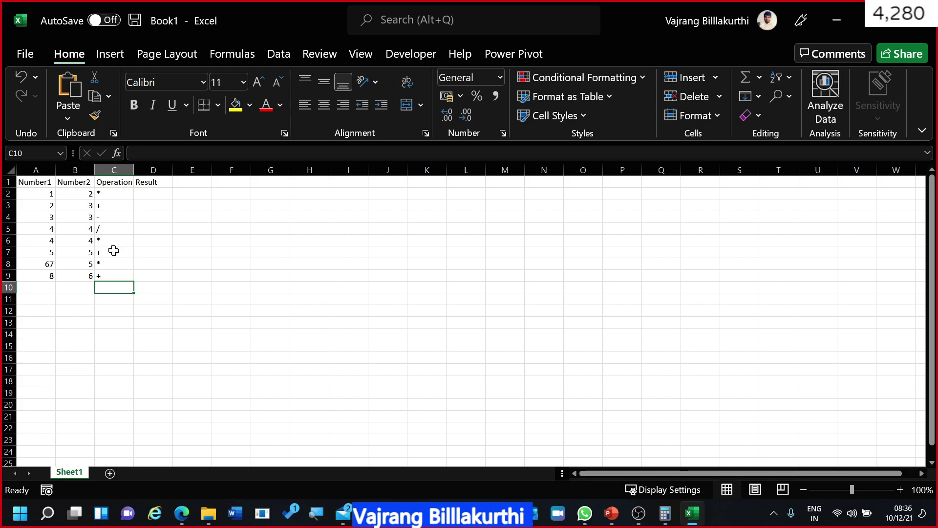
# Switch to the Calculator app to view the application used in the sample process
pyautogui.hotkey('alt', 'Tab')
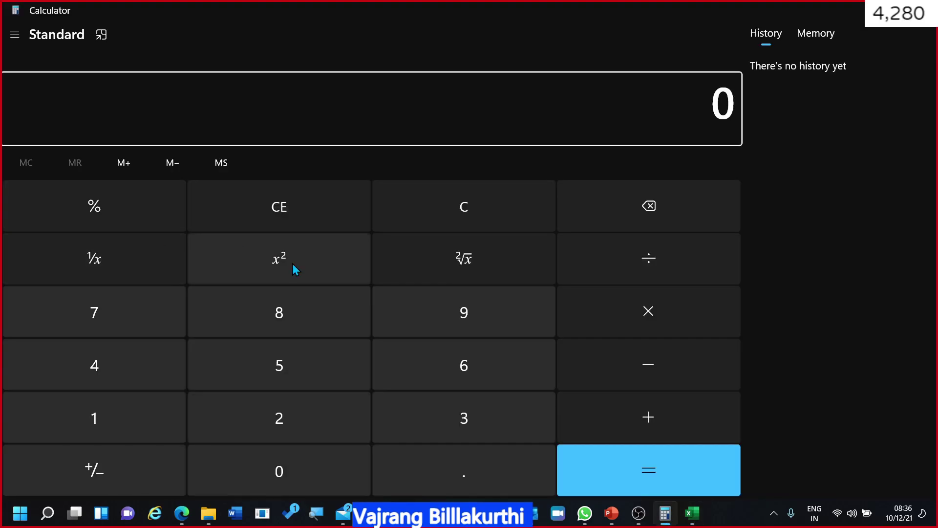
pyautogui.click(825, 282)
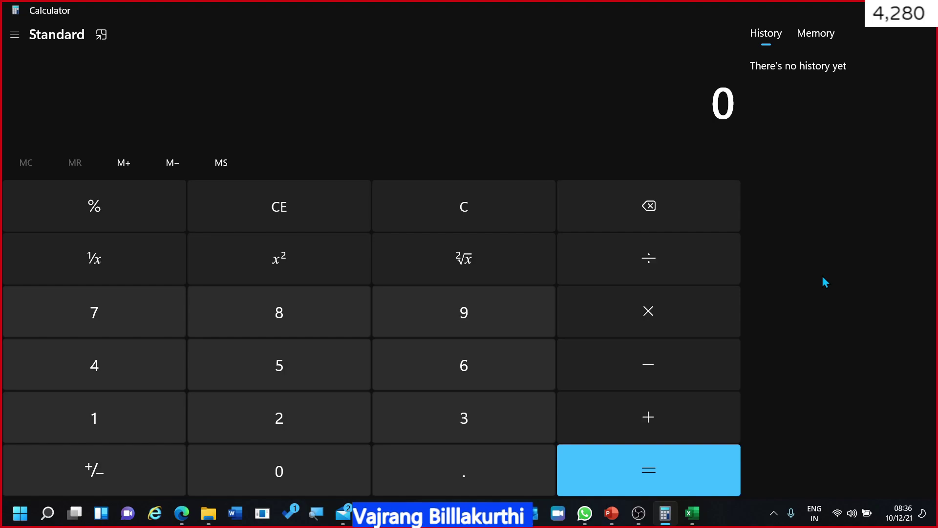
# Switch to TeamNotes and correct "Processmining" to "Process mining" in the first Discovery sub-item
pyautogui.hotkey('alt', 'Tab')
pyautogui.hotkey('alt', 'Tab')
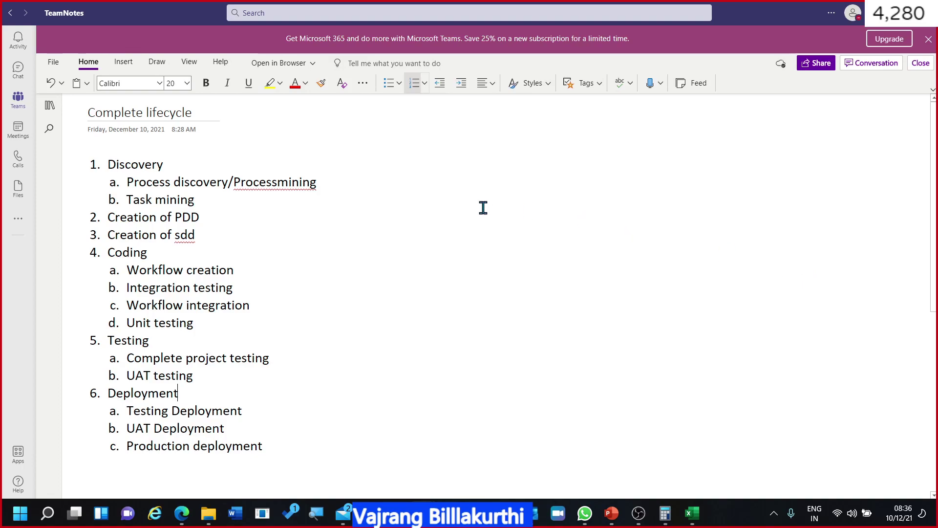
pyautogui.click(277, 182)
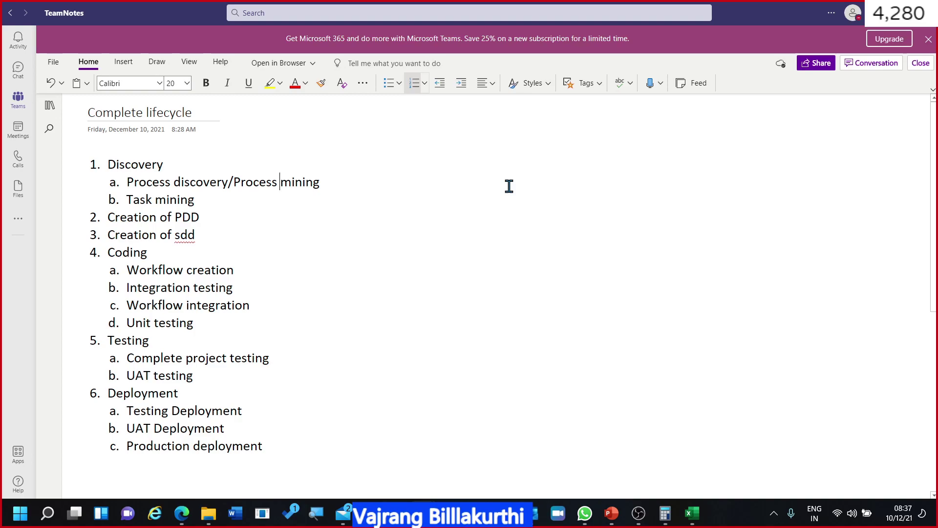
# Add a text note beside the lifecycle list, level with Discovery, reading "If it is repetitive process"
pyautogui.click(533, 167)
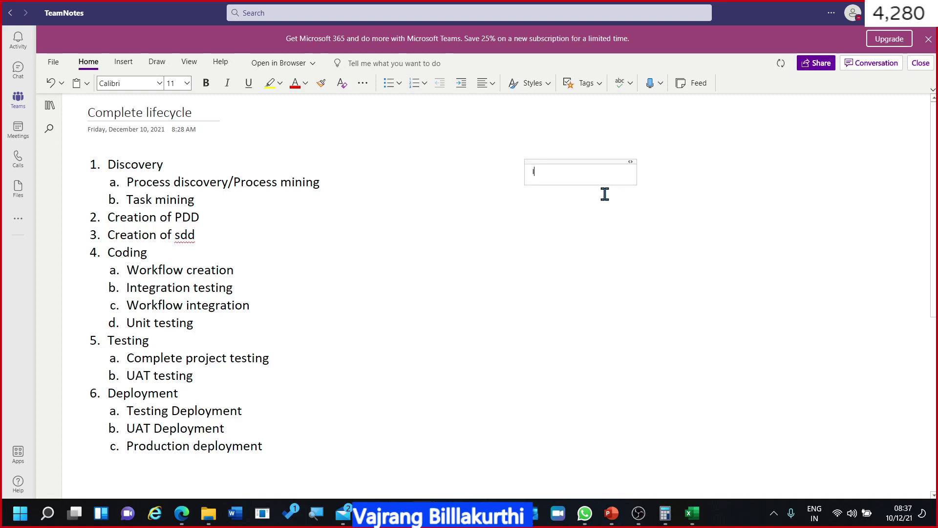
pyautogui.write('If it is repeti')
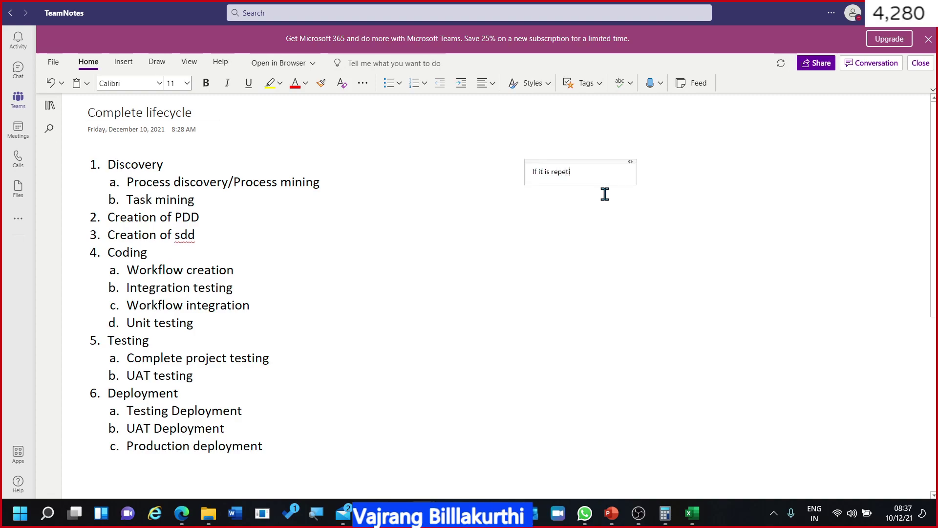
pyautogui.write('tive process')
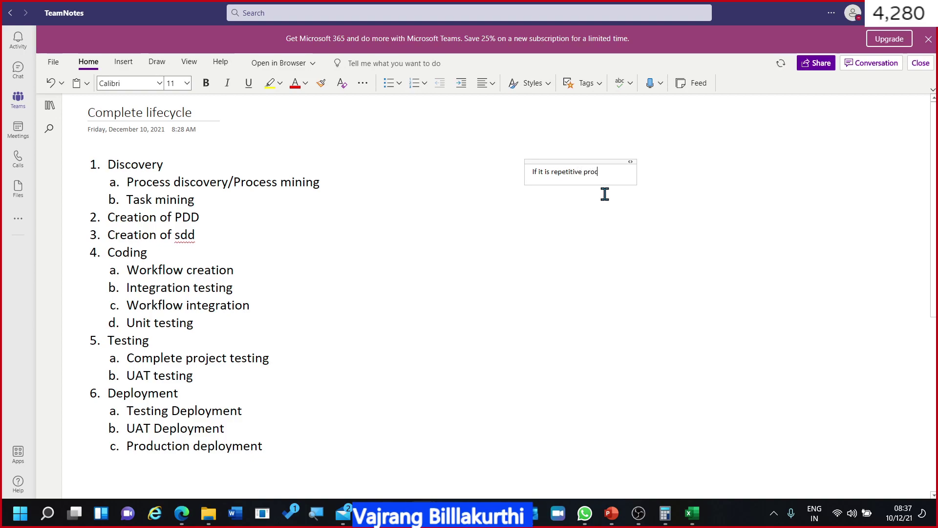
pyautogui.press('Return')
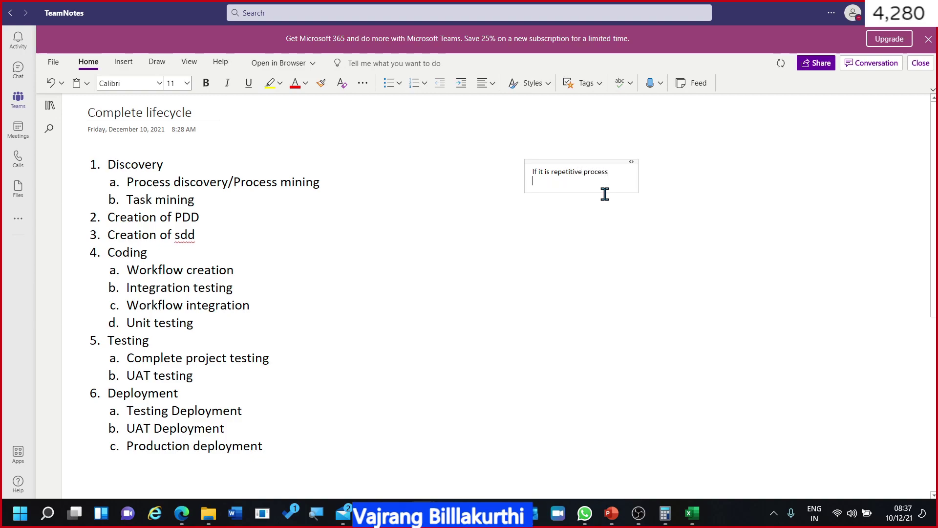
# Set the font size of the whole repetitive-process note to 26
pyautogui.click(611, 163)
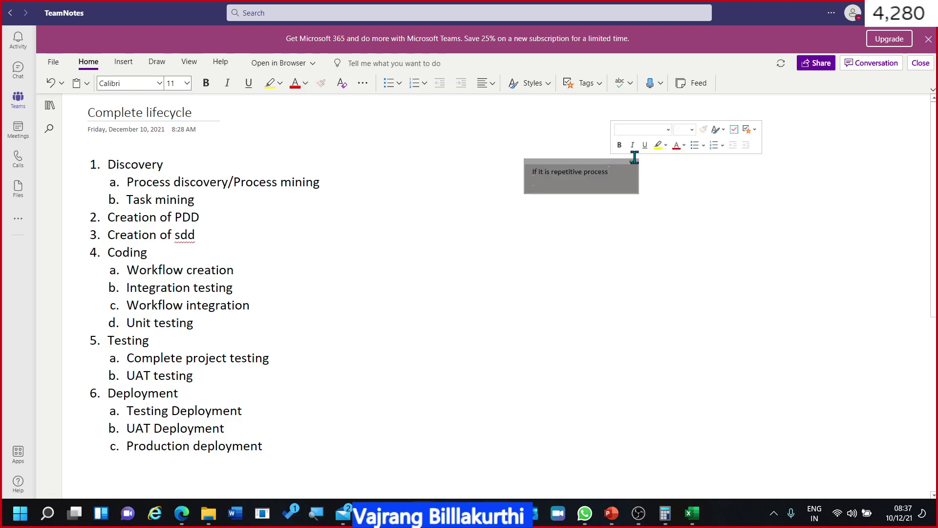
pyautogui.click(692, 130)
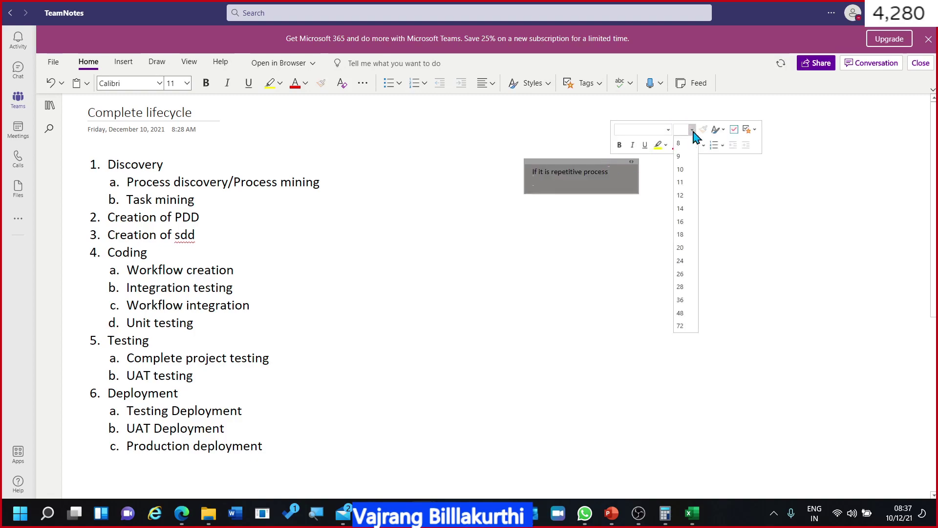
pyautogui.click(681, 275)
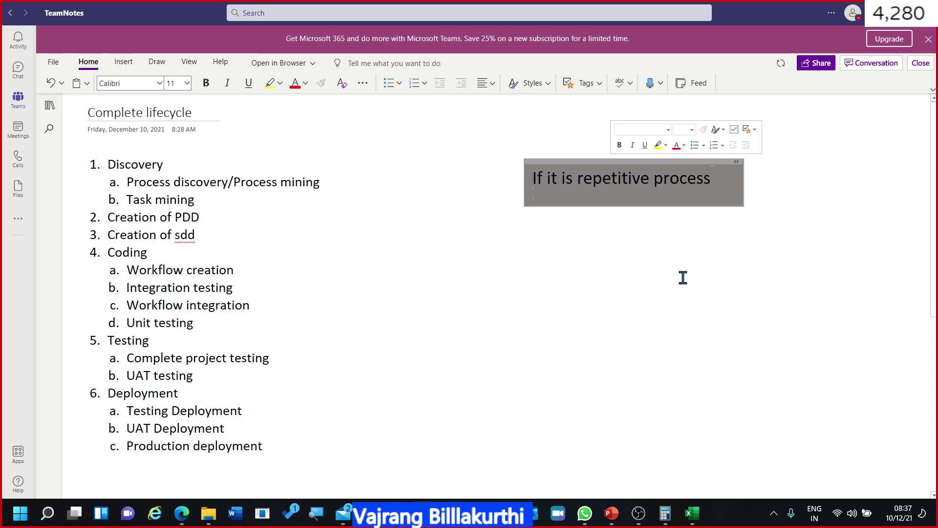
# Add the line "If data is structured" below the repetitive-process line in the note
pyautogui.click(727, 175)
pyautogui.press('Return')
pyautogui.write('If data ')
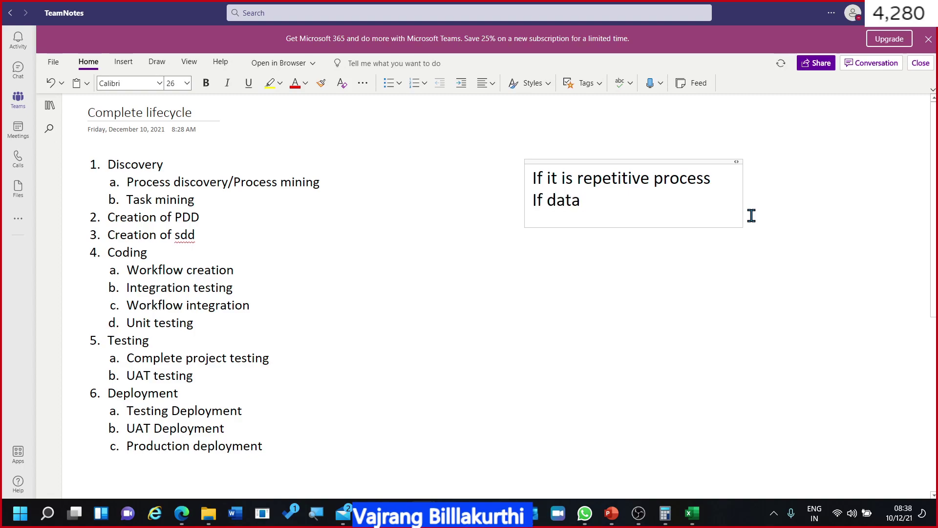
pyautogui.write('is struc')
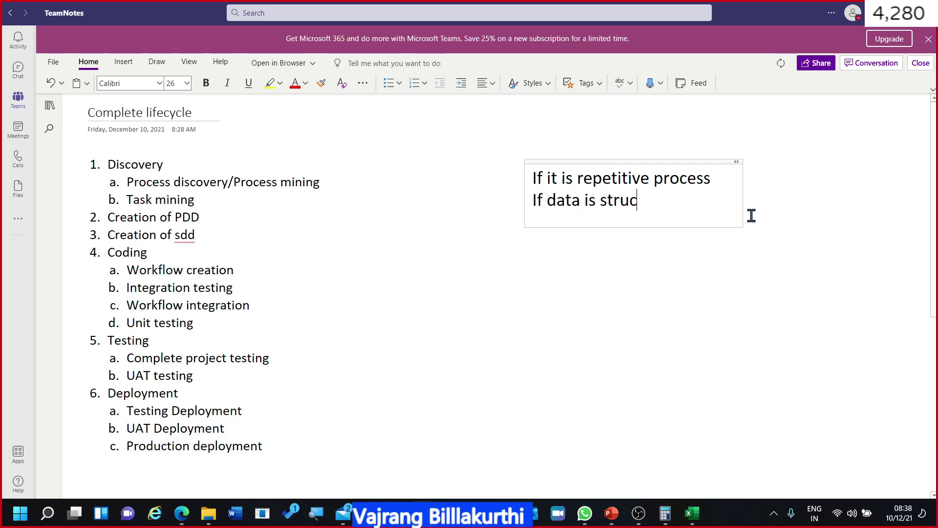
pyautogui.write('tured')
pyautogui.press('Return')
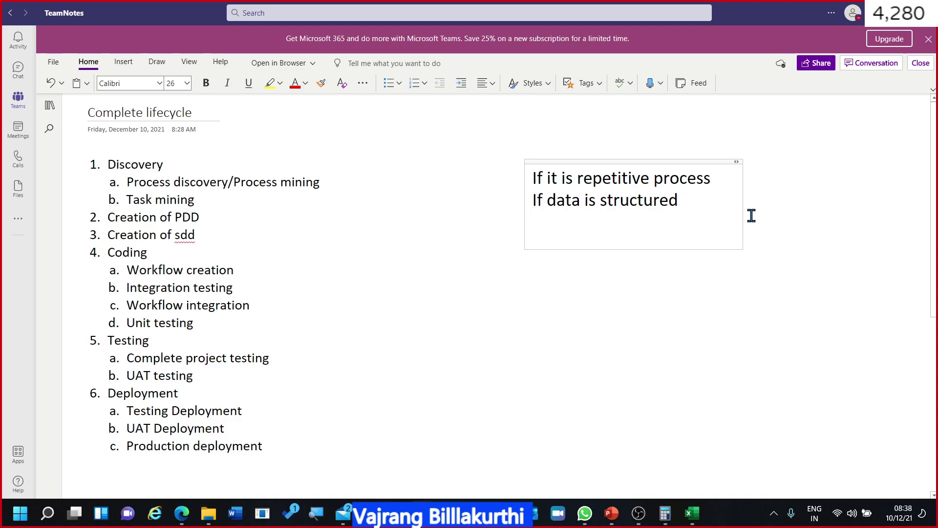
# Add the line "Time we are taking to complete process" below the structured-data line in the note
pyautogui.write('Ti')
pyautogui.press('BackSpace')
pyautogui.press('BackSpace')
pyautogui.write('Time ')
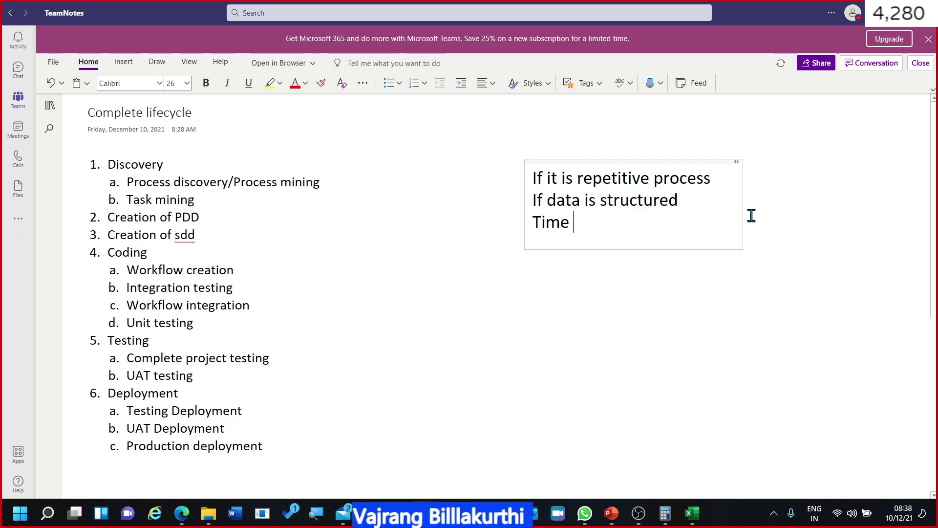
pyautogui.write('we are taking to complete process')
pyautogui.press('Return')
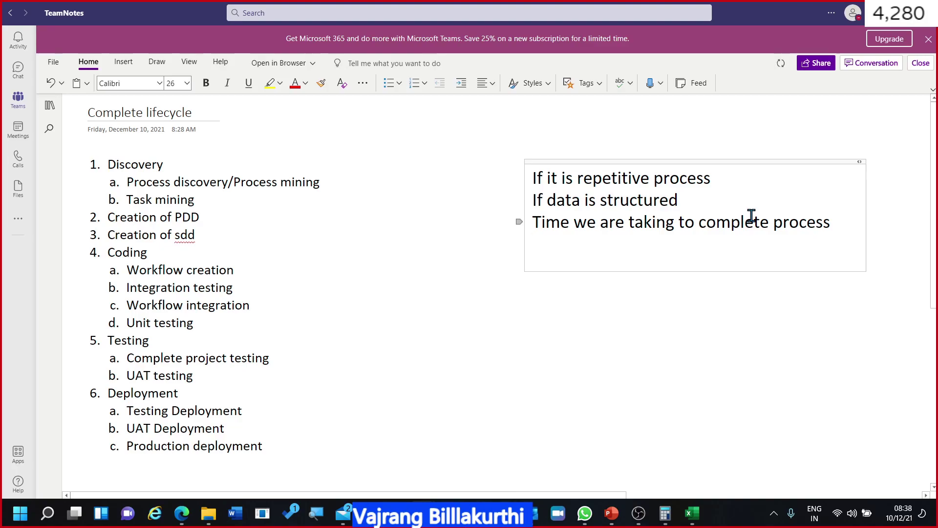
# Insert the heading "Fesiblity check" above the first line of the note
pyautogui.press('Up')
pyautogui.press('Up')
pyautogui.press('Up')
pyautogui.press('Return')
pyautogui.press('Up')
pyautogui.write('Fesibli')
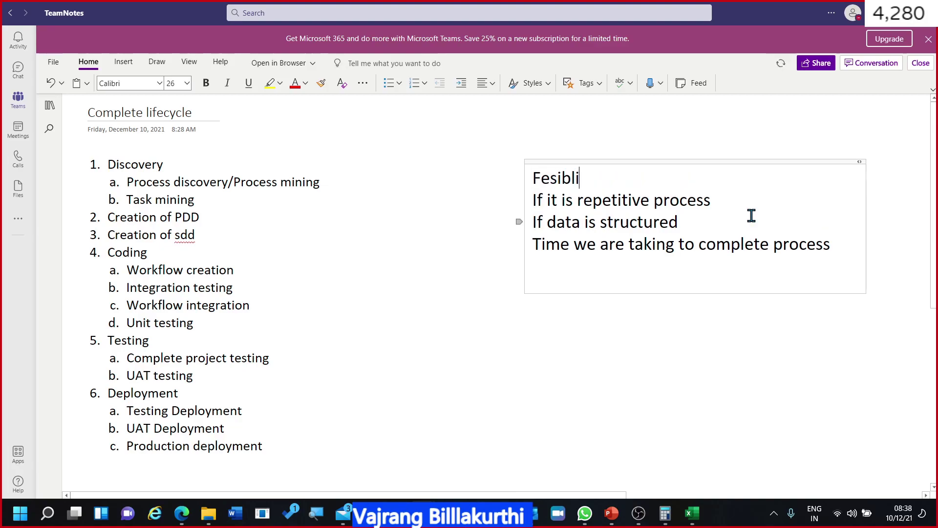
pyautogui.write('ty check')
pyautogui.press('Right')
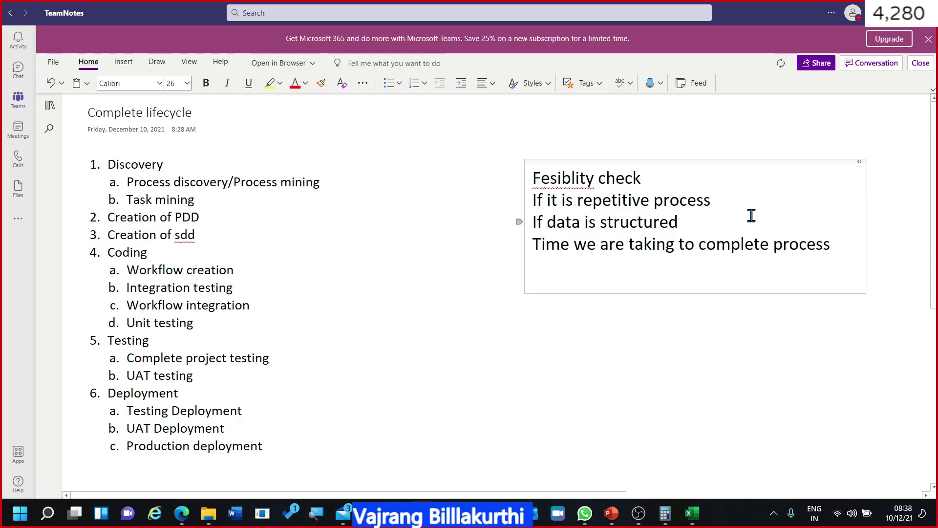
# Indent the three criteria lines one level under the "Fesiblity check" heading
pyautogui.hotkey('shift', 'Down')
pyautogui.hotkey('shift', 'Down')
pyautogui.hotkey('shift', 'Down')
pyautogui.press('Tab')
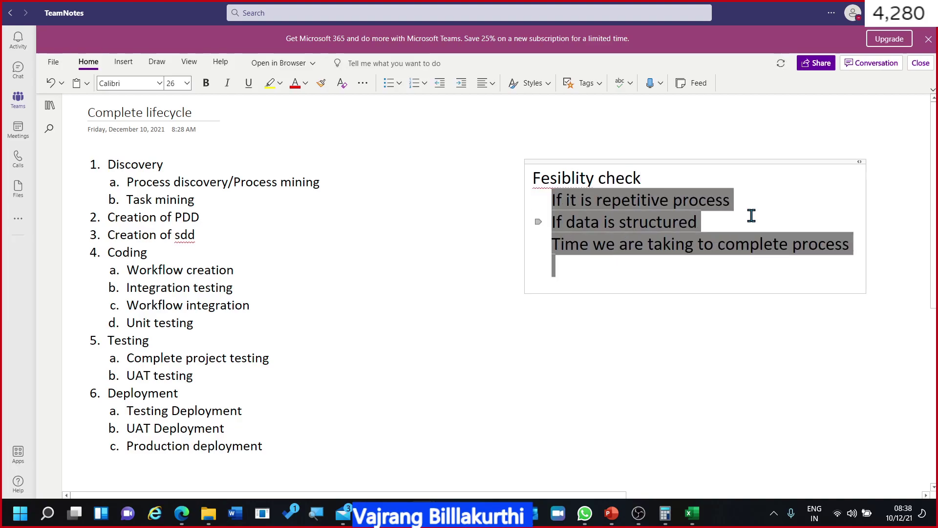
# Make the "Fesiblity check" heading bold and underlined
pyautogui.click(644, 177)
pyautogui.moveTo(630, 176); pyautogui.dragTo(521, 171)
pyautogui.hotkey('ctrl', 'b')
pyautogui.hotkey('ctrl', 'u')
pyautogui.press('Left')
pyautogui.press('Right')
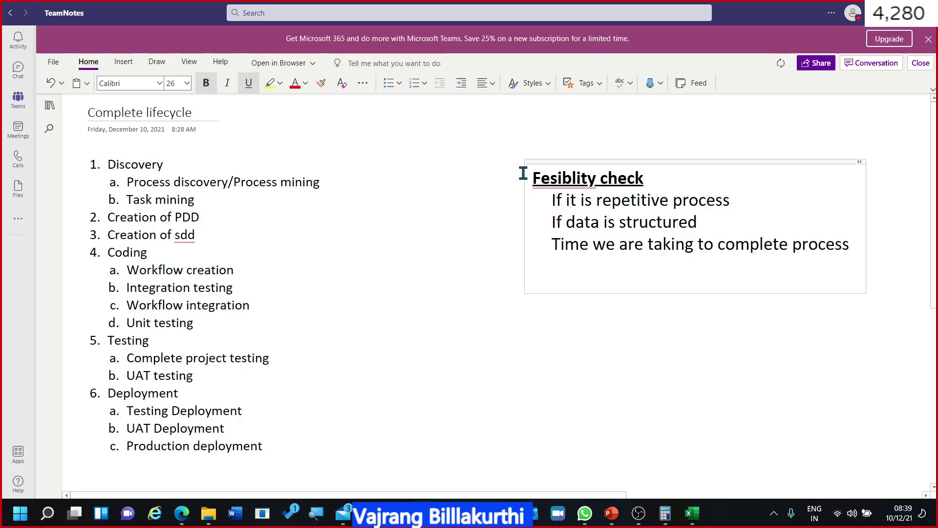
# Correct the misspelled heading to "Feasibility check" and start a new line below the last criterion
pyautogui.rightClick(553, 178)
pyautogui.click(646, 217)
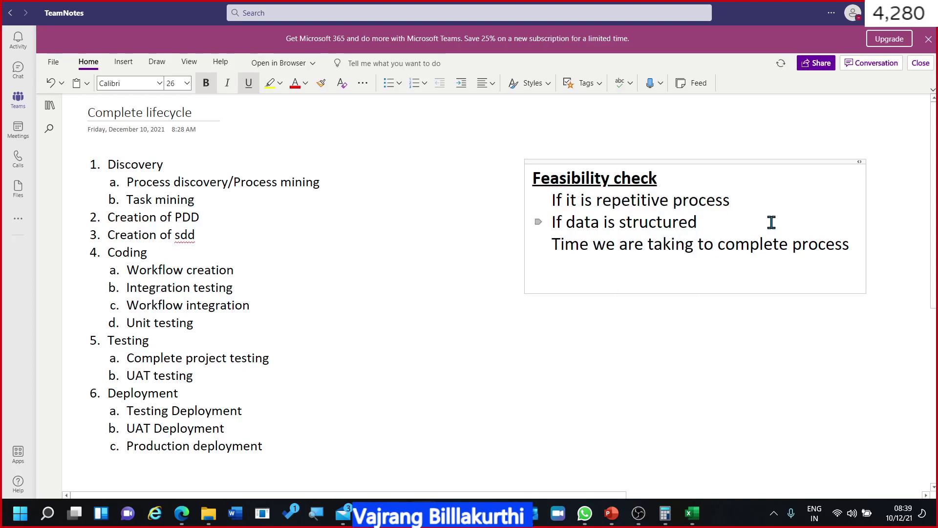
pyautogui.click(854, 245)
pyautogui.press('Return')
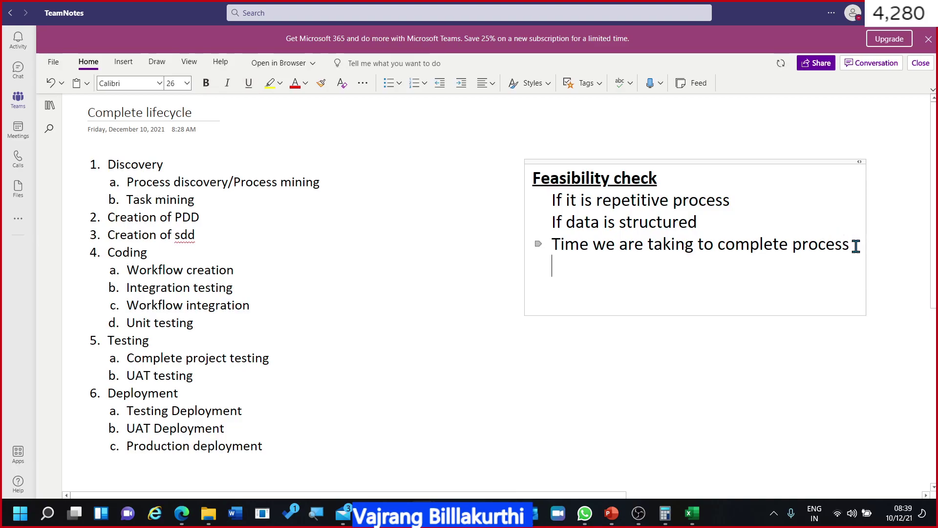
pyautogui.write('How')
pyautogui.press('BackSpace')
pyautogui.press('BackSpace')
pyautogui.press('BackSpace')
pyautogui.press('BackSpace')
# Add the line "Benefits of automation" below the criteria, separated from them by a blank line
pyautogui.press('Return')
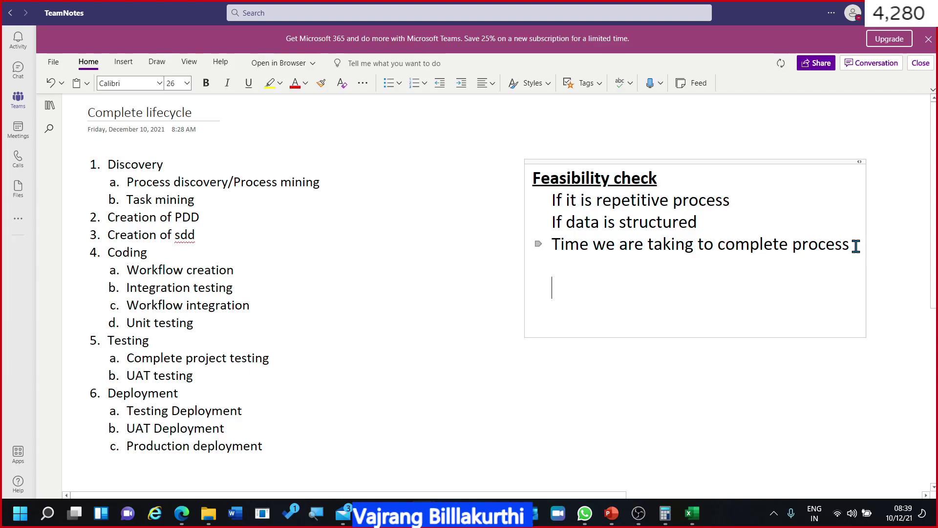
pyautogui.write('Benefits of automation')
pyautogui.press('Return')
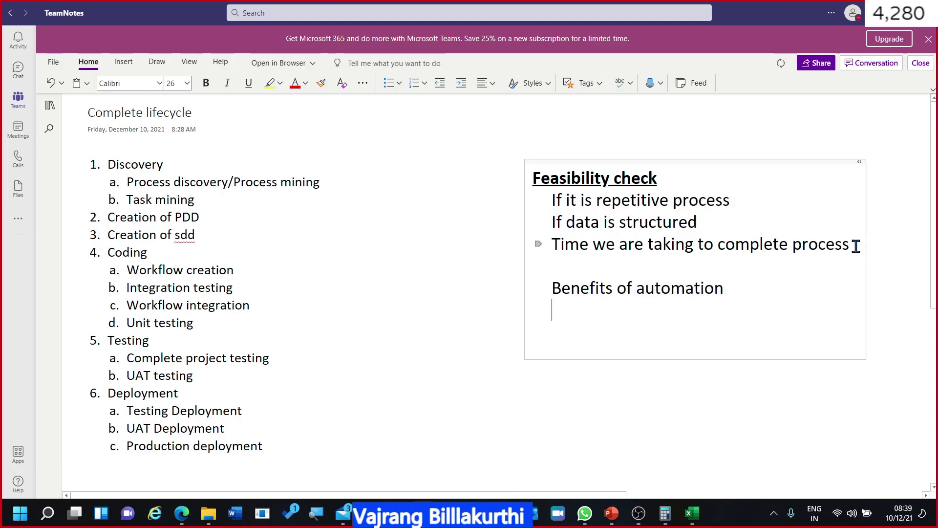
# List "Accuracy increase" and "Time decreased" indented one level under "Benefits of automation"
pyautogui.press('Tab')
pyautogui.write('Accuracy ')
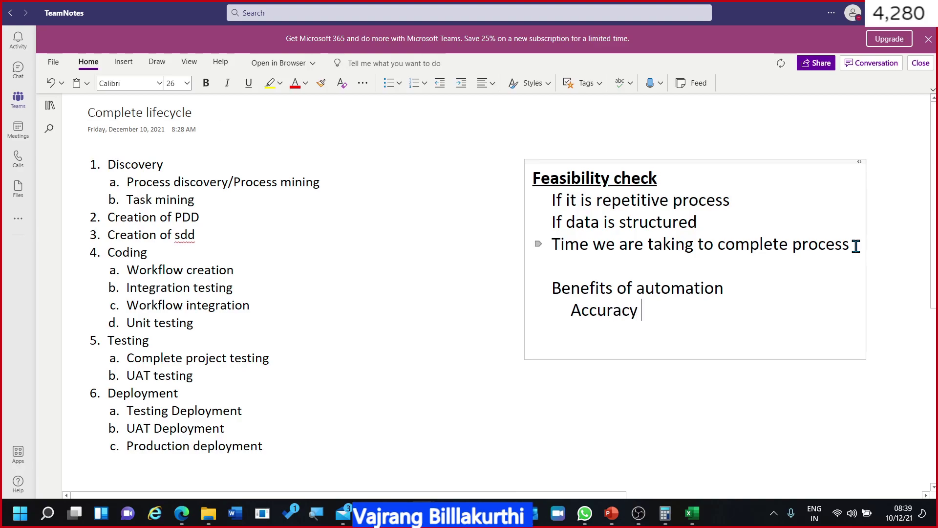
pyautogui.write('increase')
pyautogui.press('Return')
pyautogui.write('T')
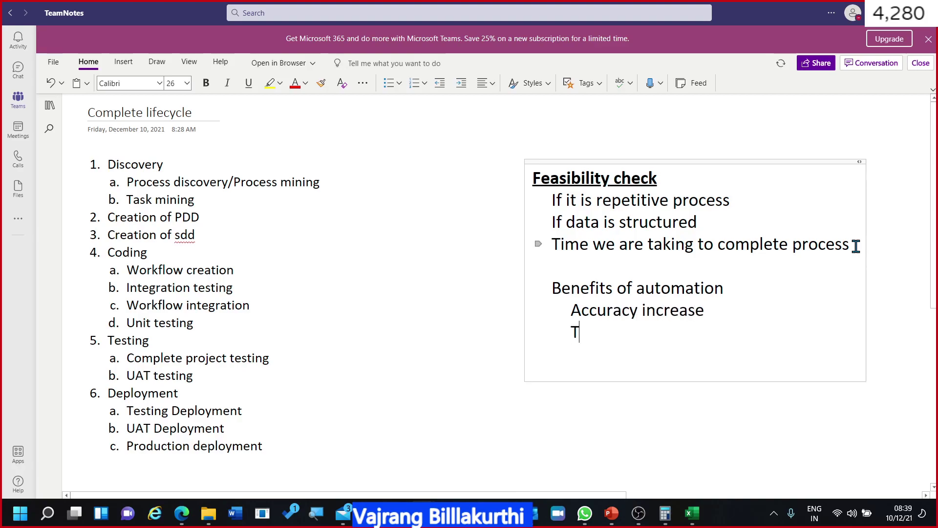
pyautogui.write('ime decreased')
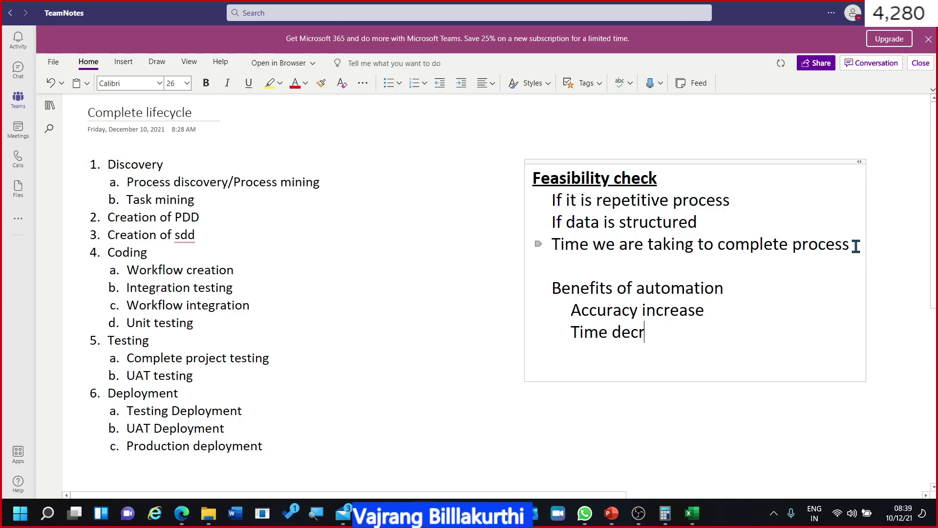
pyautogui.press('Return')
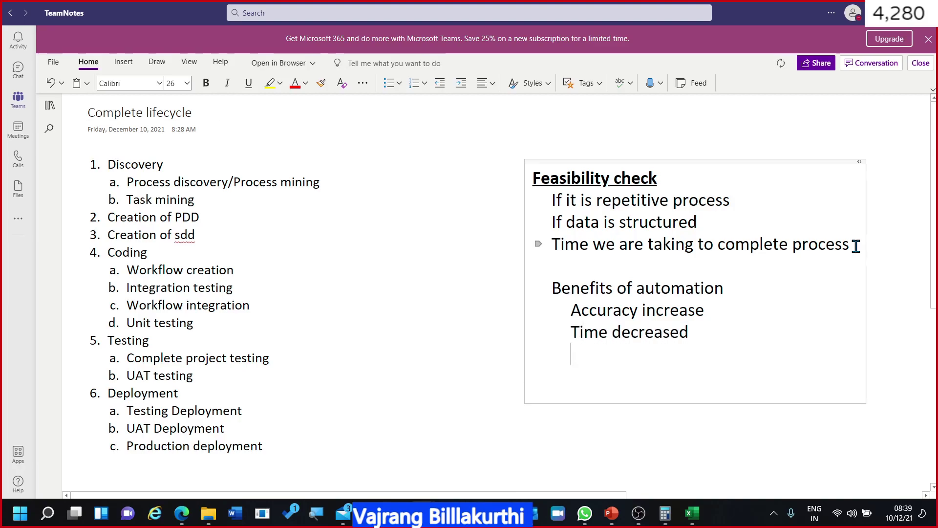
# Add the benefits "Bot can run at time on demand" and "Low exceptions" below "Time decreased"
pyautogui.write('Bot can ru')
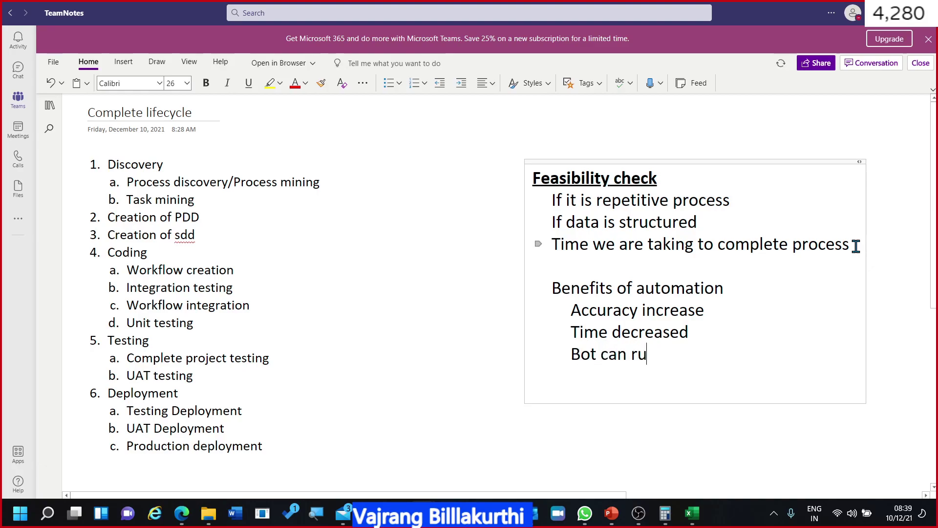
pyautogui.write('n at time on demain')
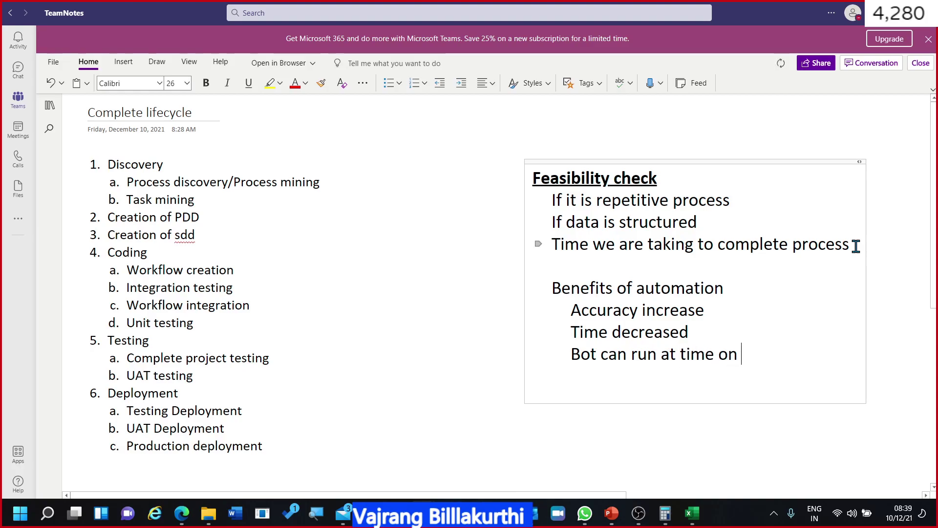
pyautogui.press('BackSpace')
pyautogui.press('BackSpace')
pyautogui.write('nd')
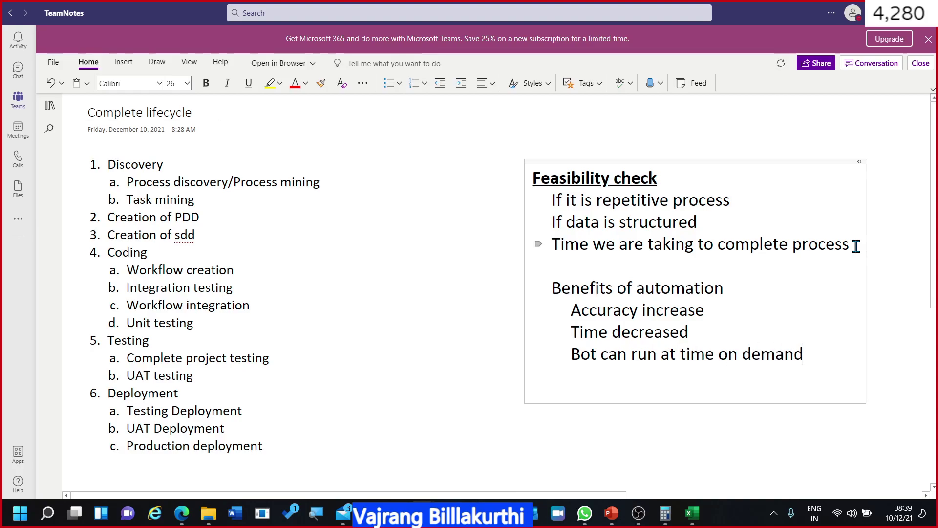
pyautogui.press('Return')
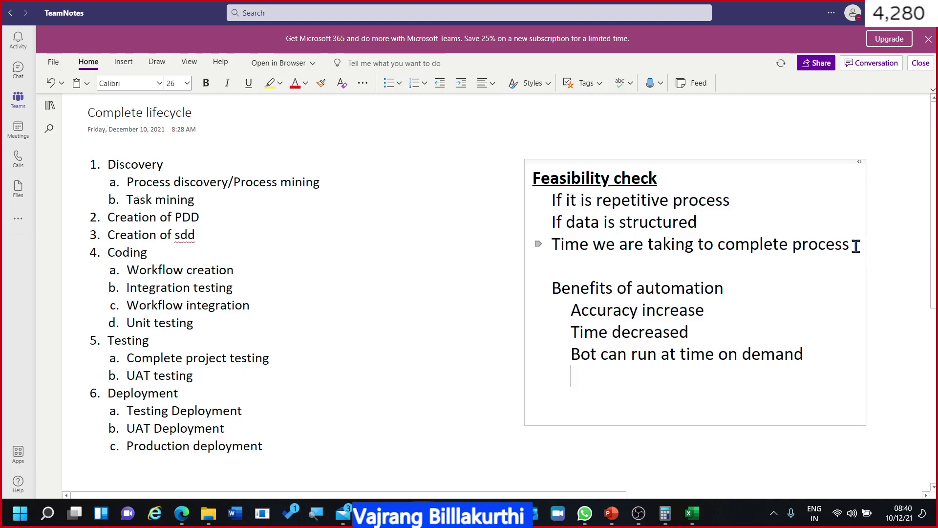
pyautogui.write('Low exceptions')
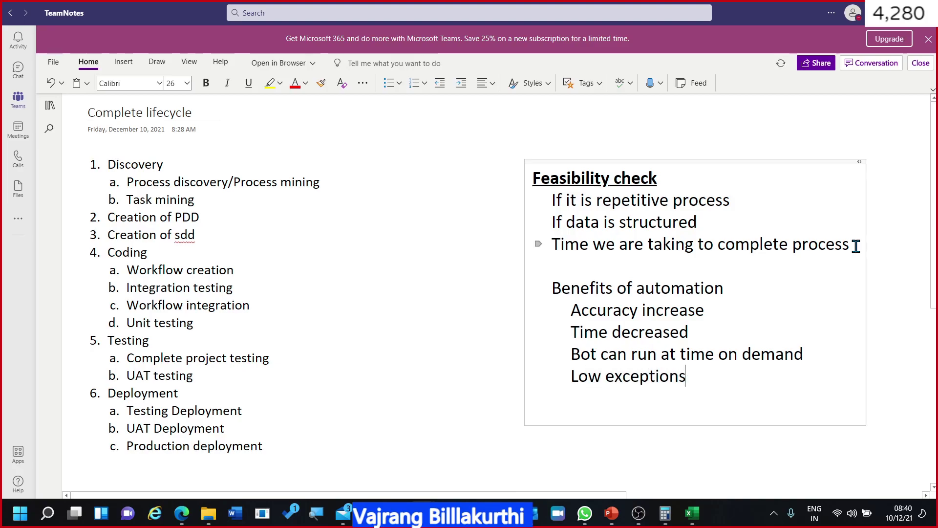
# Insert the criterion "How many transactions or volume of data" below the process-time line, keeping a blank line before the benefits
pyautogui.press('Up')
pyautogui.press('Up')
pyautogui.press('Up')
pyautogui.press('Up')
pyautogui.press('Return')
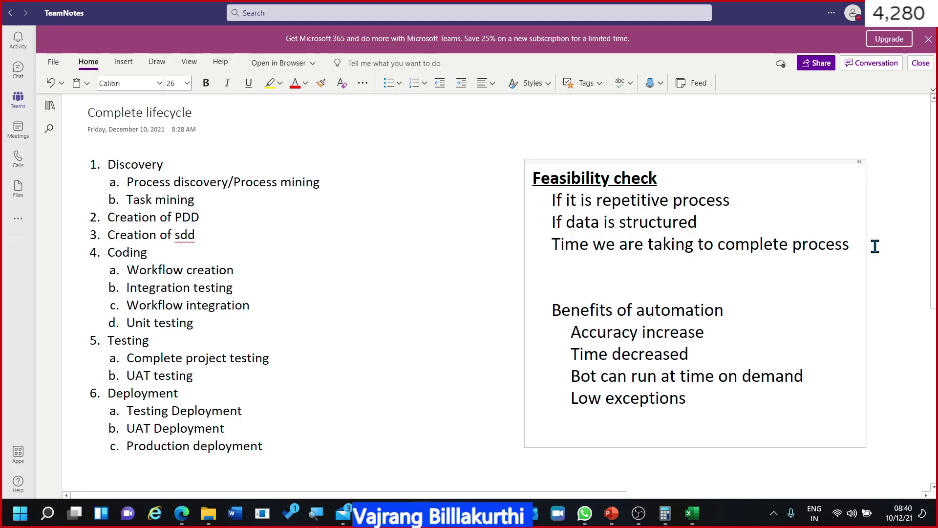
pyautogui.write('How')
pyautogui.write('h')
pyautogui.press('BackSpace')
pyautogui.write('many transacti')
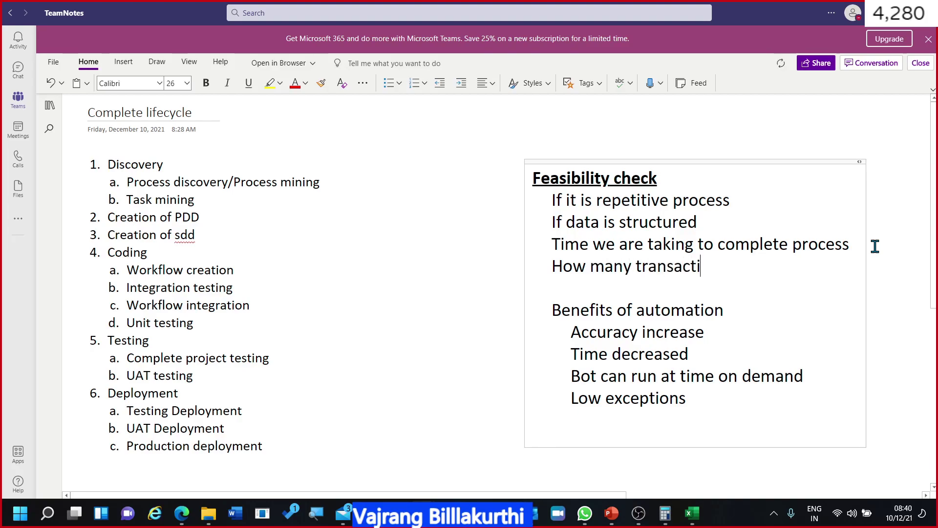
pyautogui.write('ons or ')
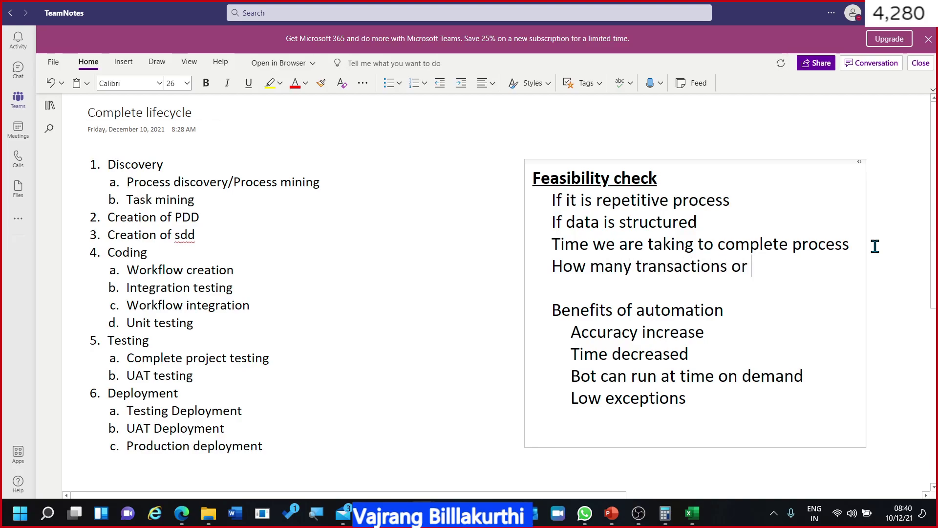
pyautogui.write('volume of data')
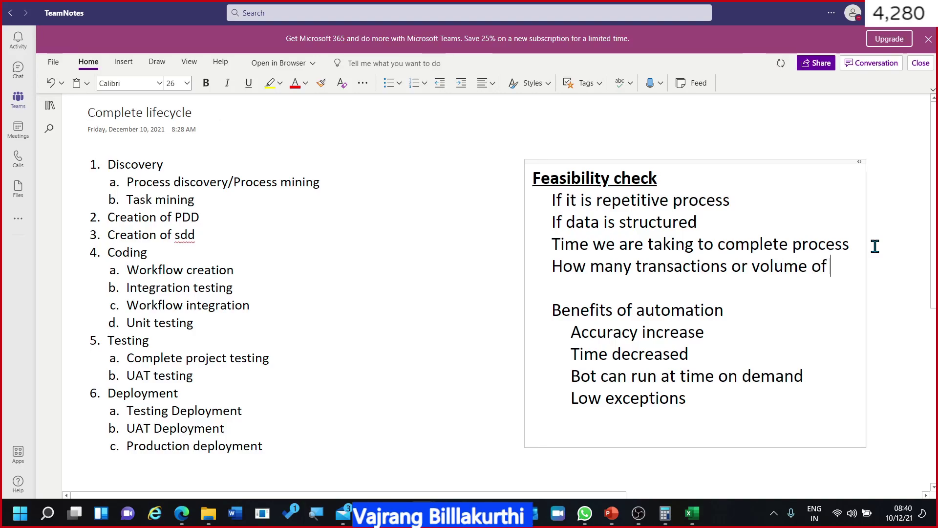
pyautogui.press('Return')
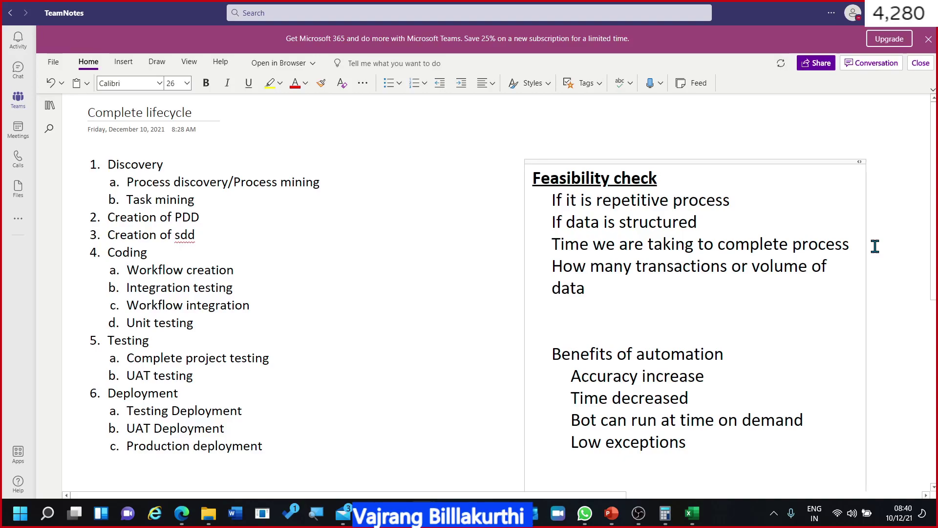
pyautogui.write('How ')
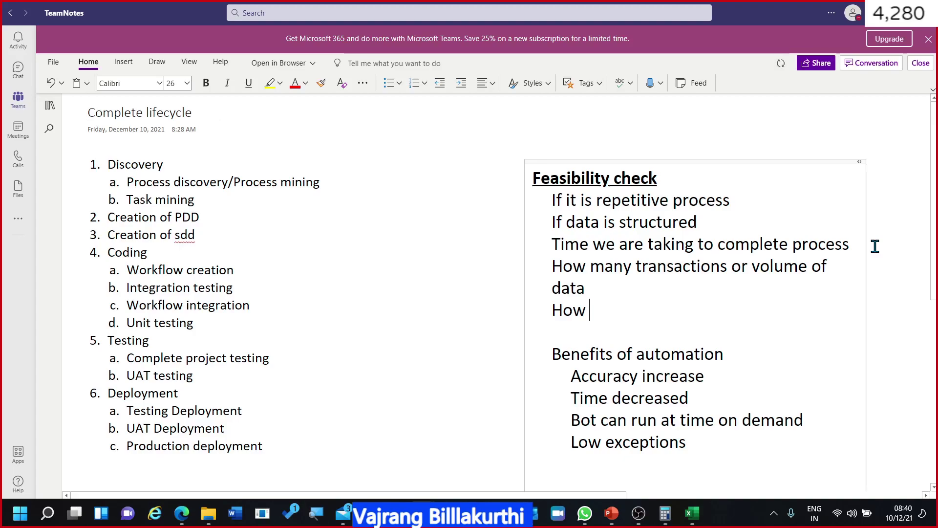
pyautogui.write('man')
pyautogui.press('BackSpace')
pyautogui.press('BackSpace')
pyautogui.press('BackSpace')
pyautogui.press('BackSpace')
pyautogui.press('BackSpace')
pyautogui.press('BackSpace')
pyautogui.press('BackSpace')
# Add the criterion "What is the percentage of excpetion rate" below the data-volume line
pyautogui.write('What is the percentage of exc')
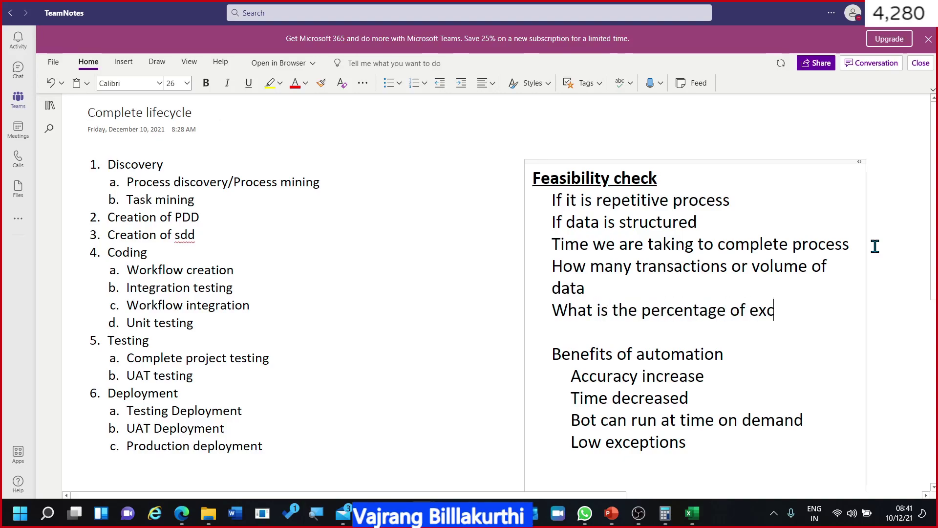
pyautogui.write('petion rate')
pyautogui.press('Return')
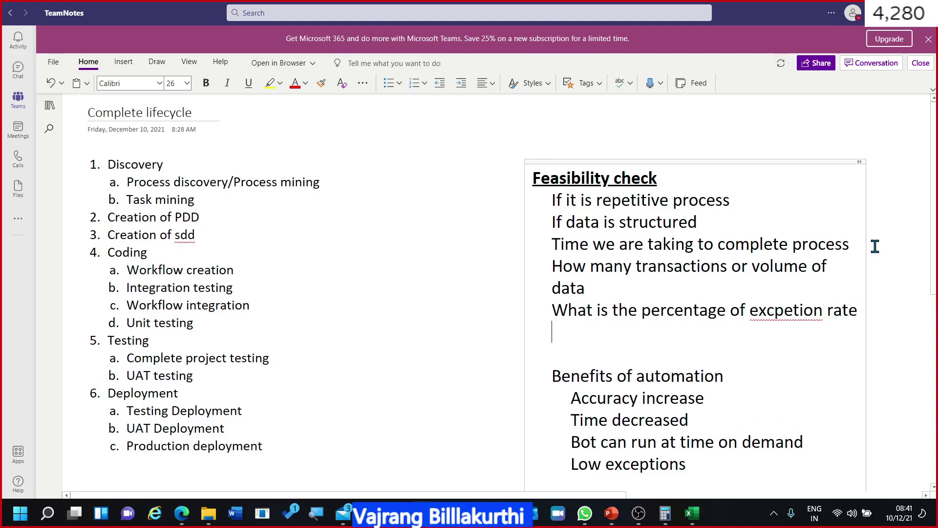
# Move the feasibility note container slightly up and to the left, and correct "excpetion" to "exception"
pyautogui.moveTo(737, 161); pyautogui.dragTo(702, 112)
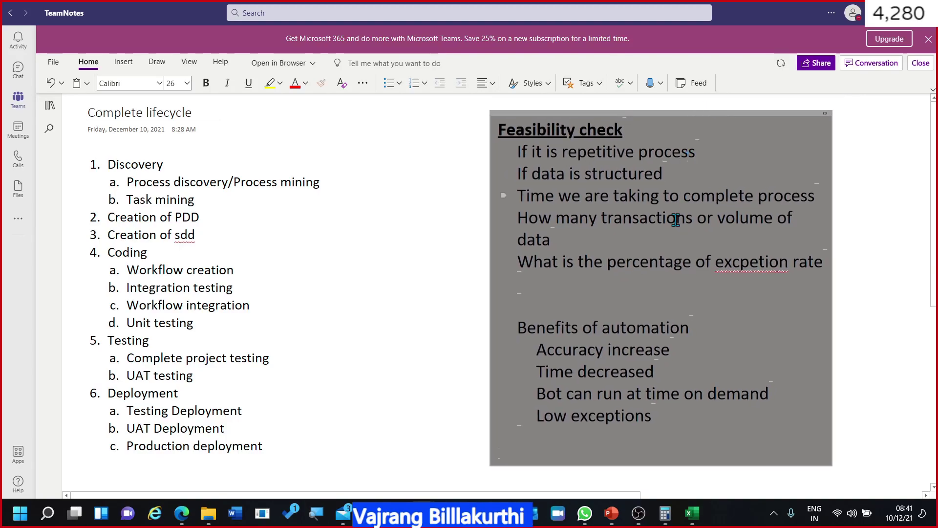
pyautogui.rightClick(780, 268)
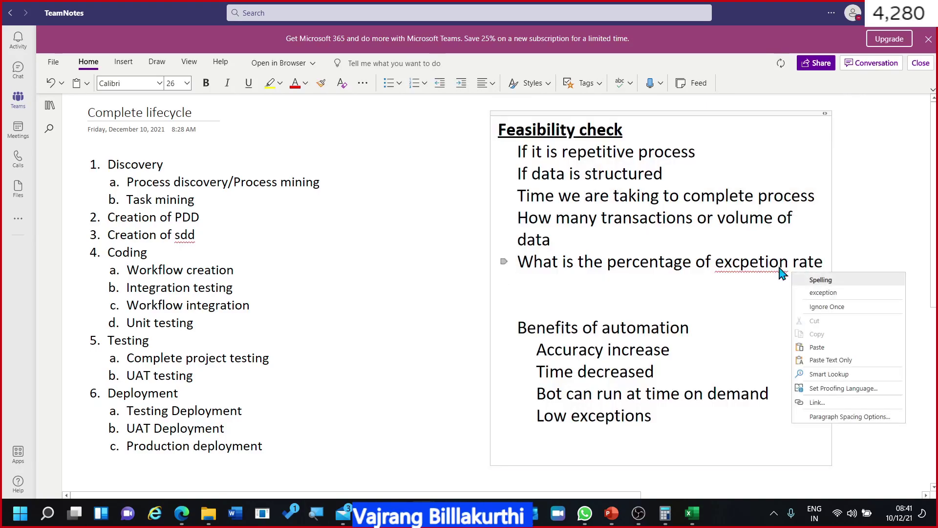
pyautogui.click(811, 293)
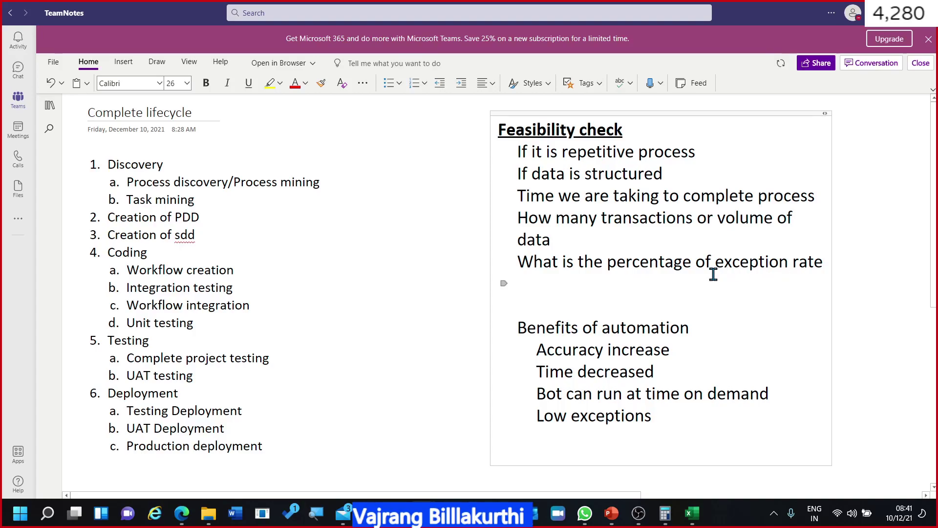